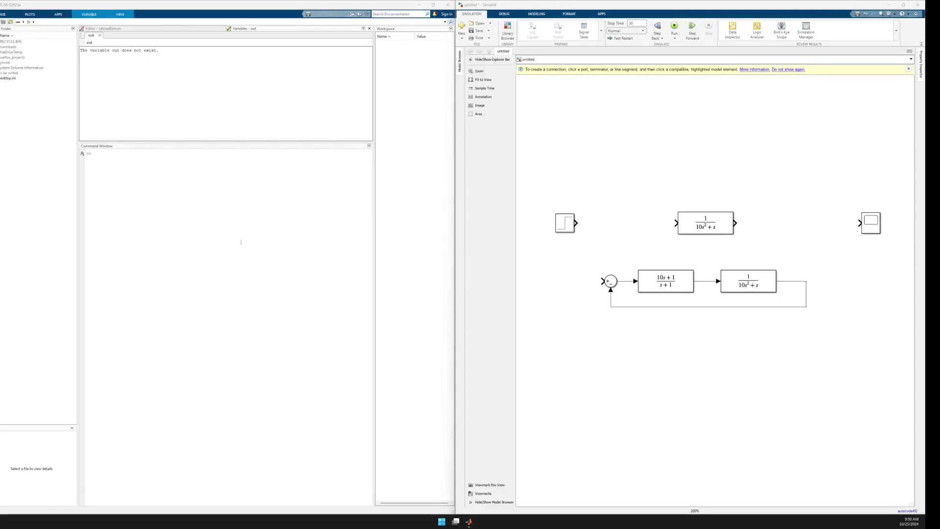
Identify the Step, top 1/(10s²+s) transfer function and Scope blocks in the model.
click(240, 242)
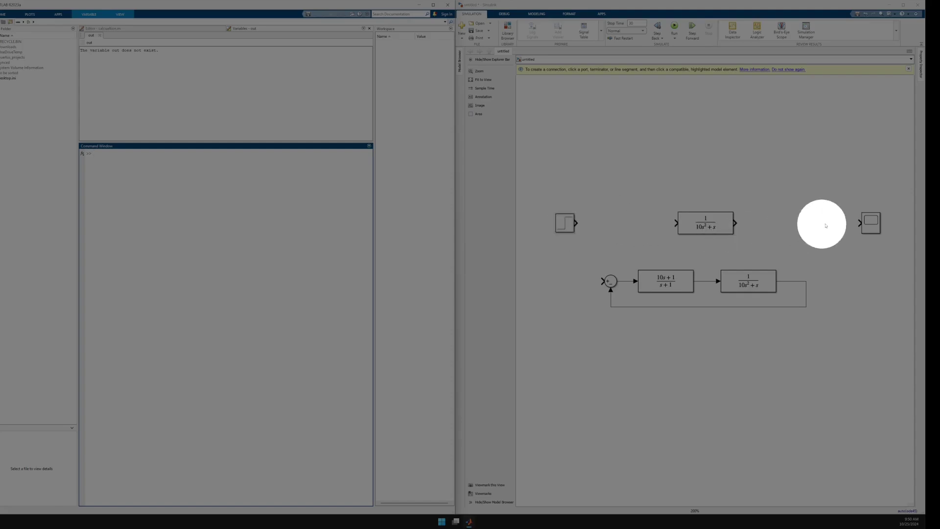
click(563, 226)
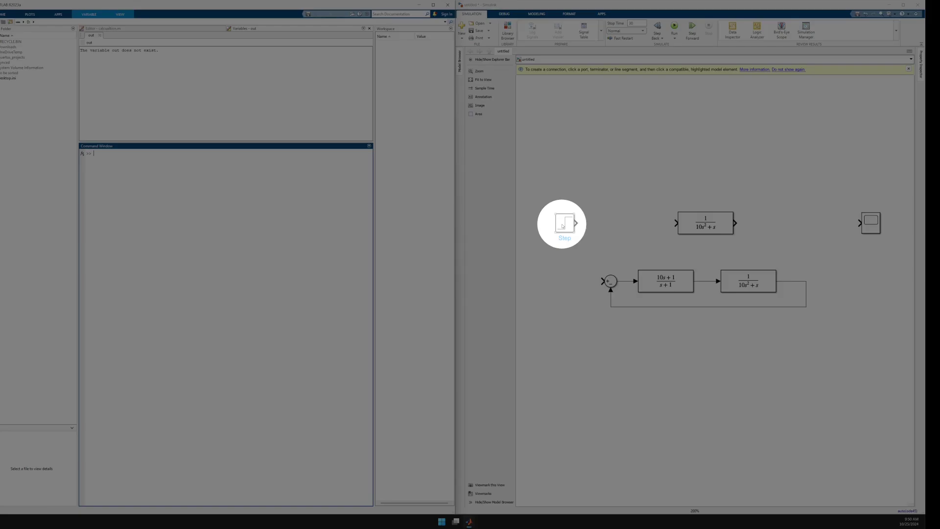
click(704, 225)
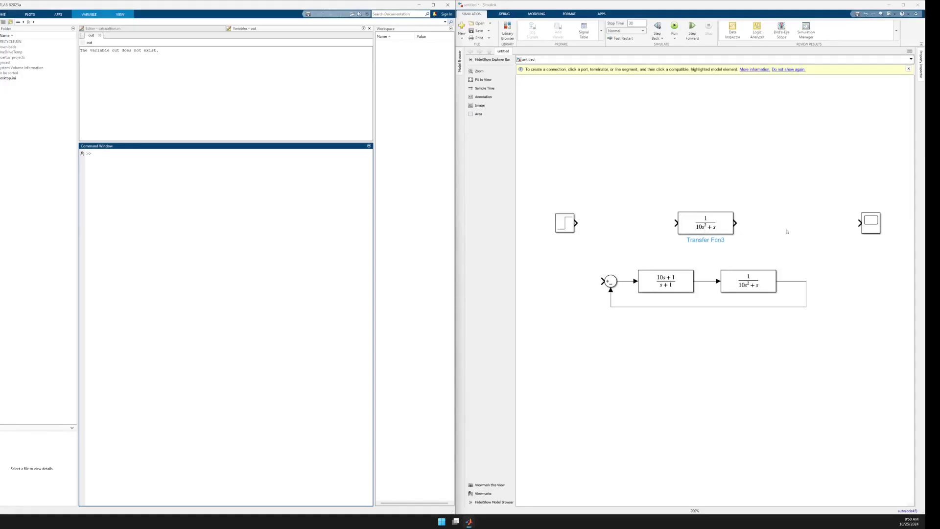
click(871, 229)
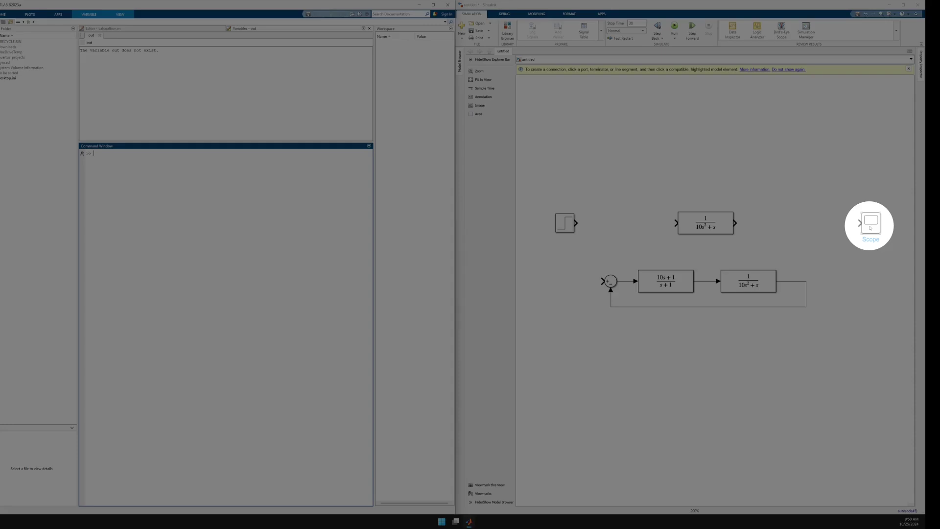
Wire Step → 1/(10s²+s) → Scope in series and run the open-loop simulation.
click(564, 224)
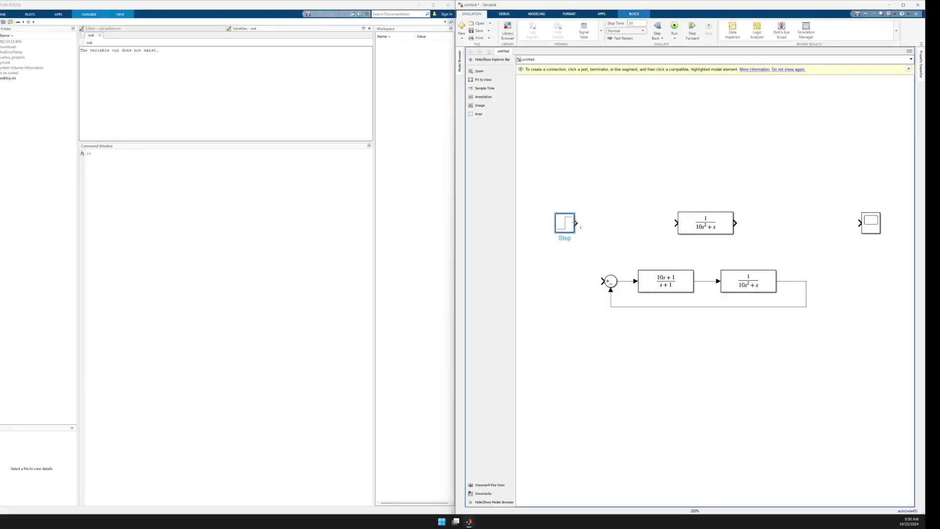
drag(578, 223, 676, 223)
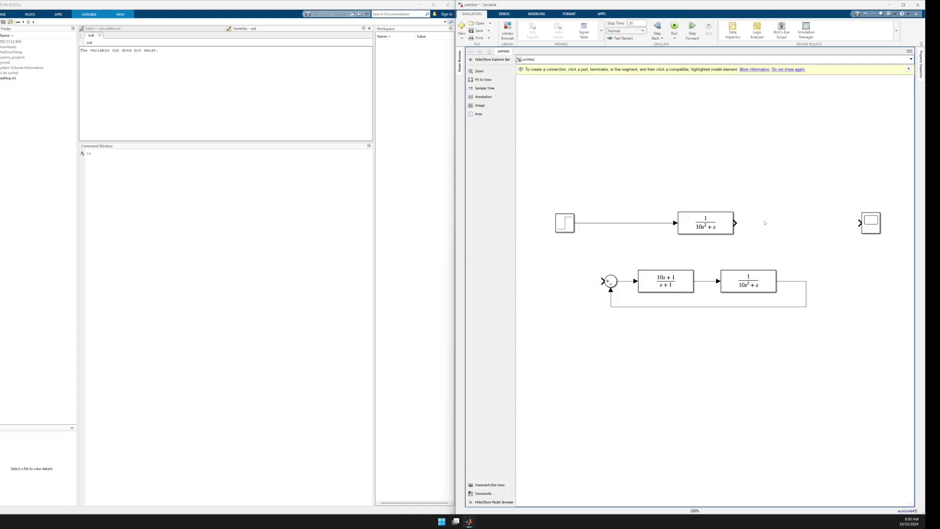
drag(735, 223, 858, 223)
click(674, 26)
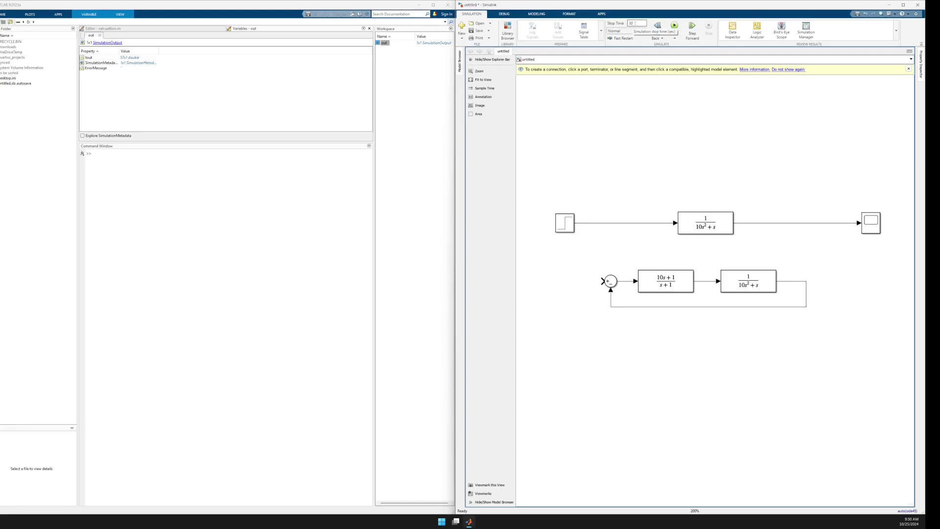
double_click(635, 23)
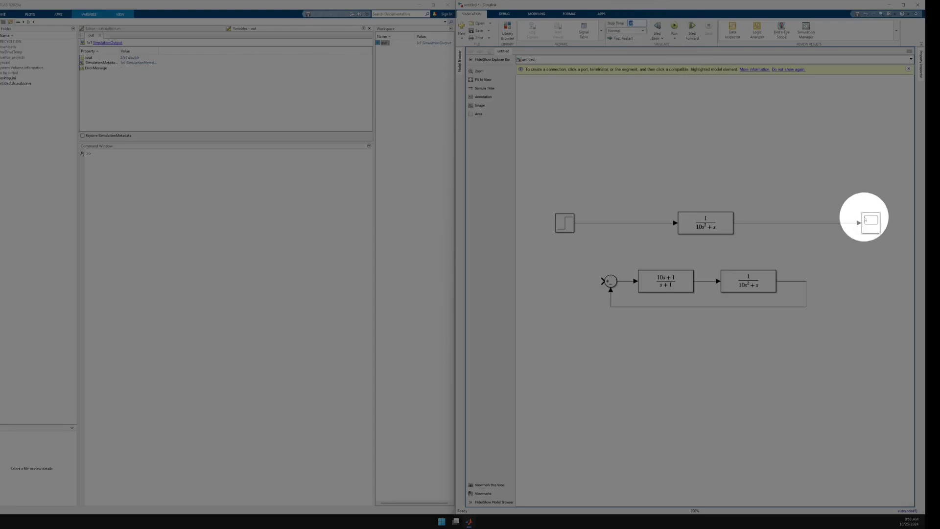
Open the Scope plot of the open-loop response and place it left of the model canvas.
click(871, 222)
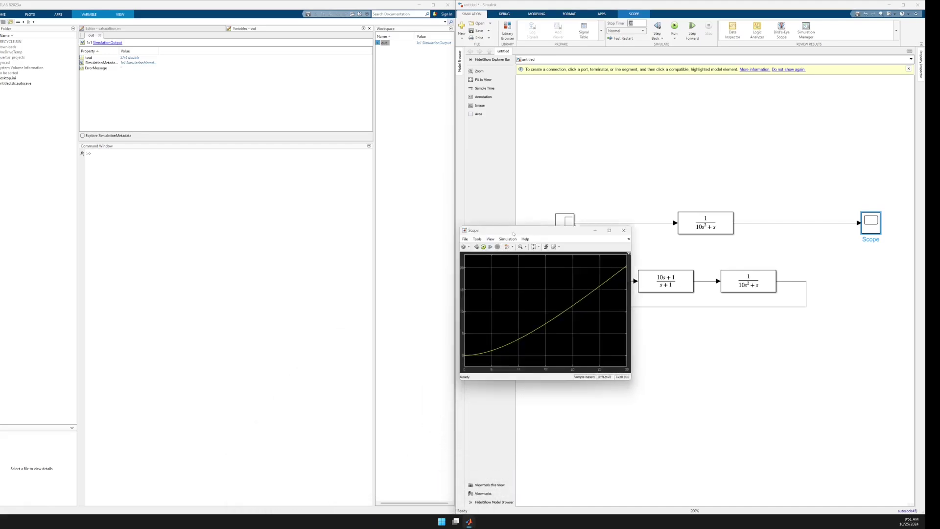
drag(513, 233, 299, 174)
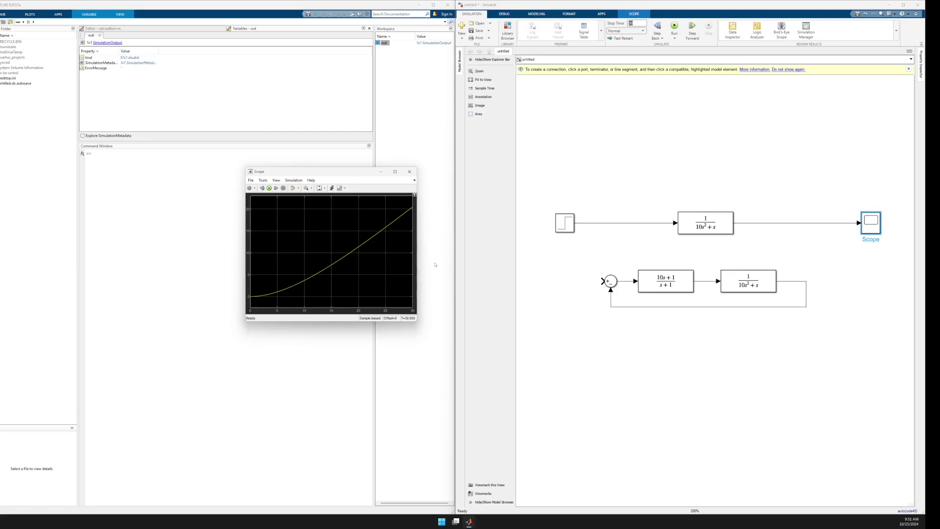
Route the Step into the feedback sum and the loop output into the Scope, disconnecting 1/(10s²+s).
click(592, 224)
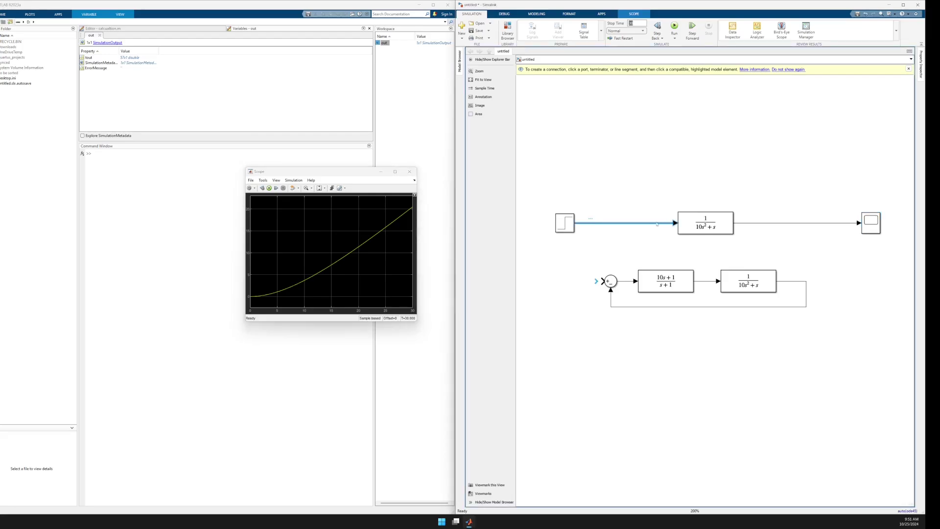
drag(675, 223, 604, 281)
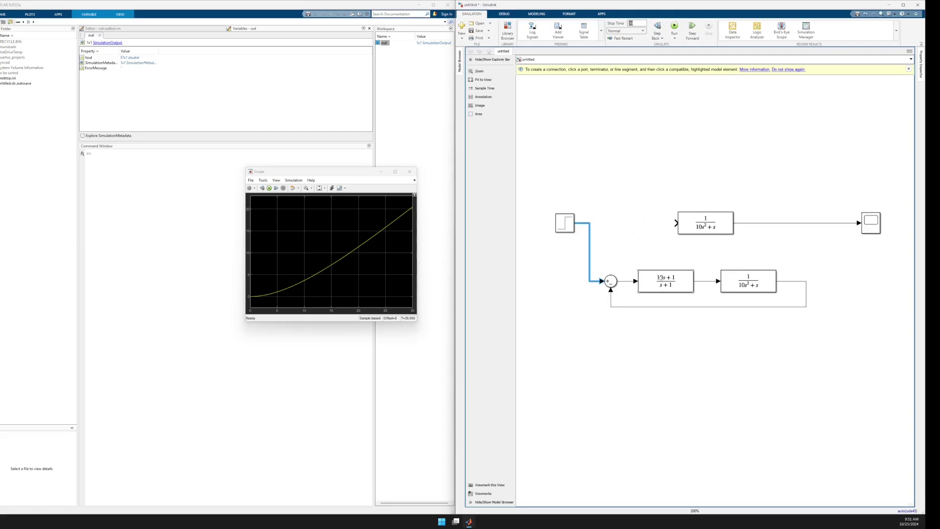
drag(561, 228, 559, 286)
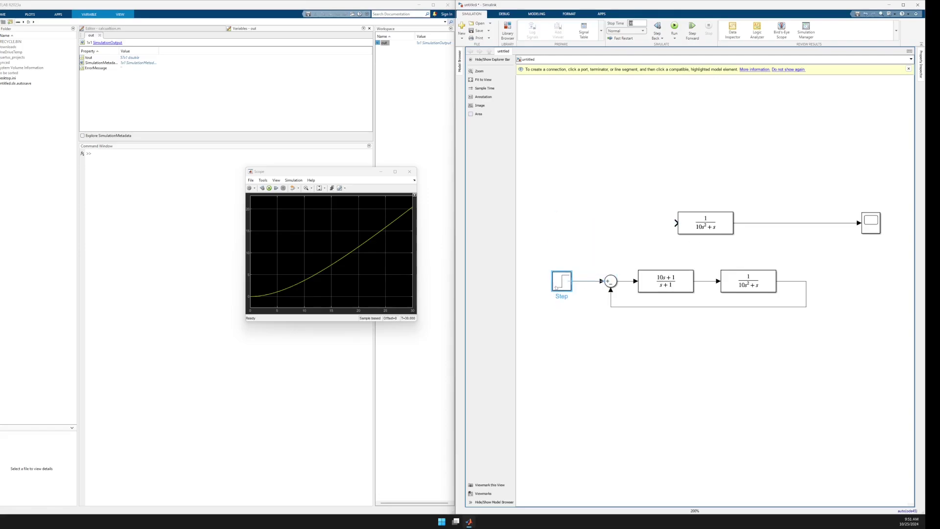
click(763, 224)
key(Delete)
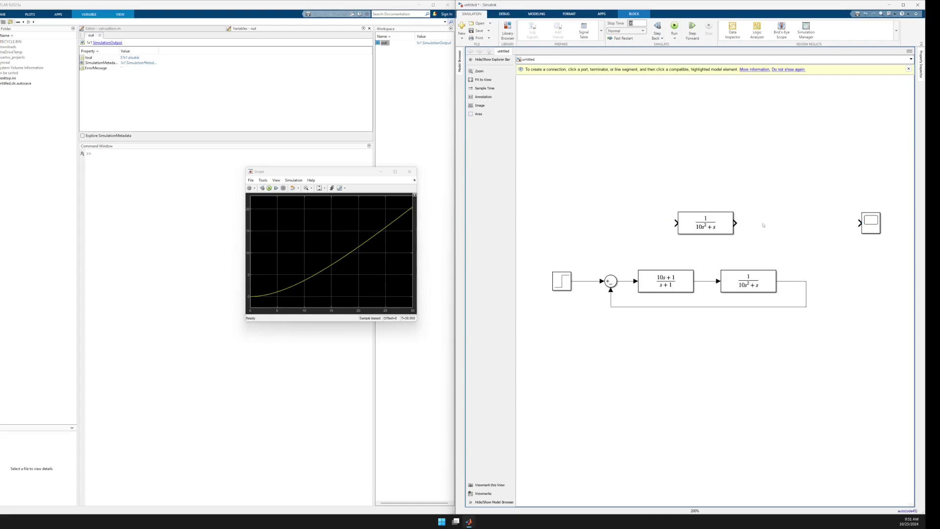
mouse_move(871, 224)
mouse_down()
mouse_move(877, 282)
mouse_move(802, 282)
mouse_up()
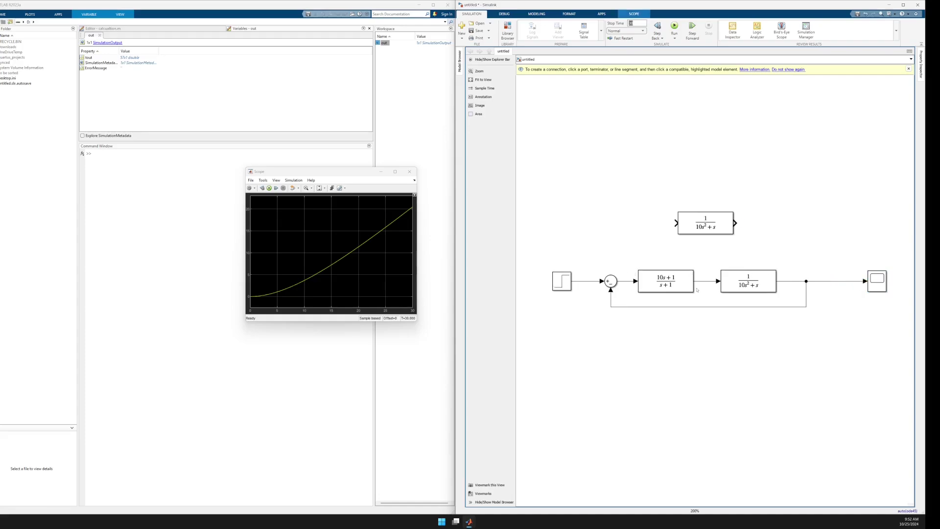
click(751, 275)
Align the Scope with the loop output, edit the stop time and run the closed loop.
drag(878, 280, 872, 280)
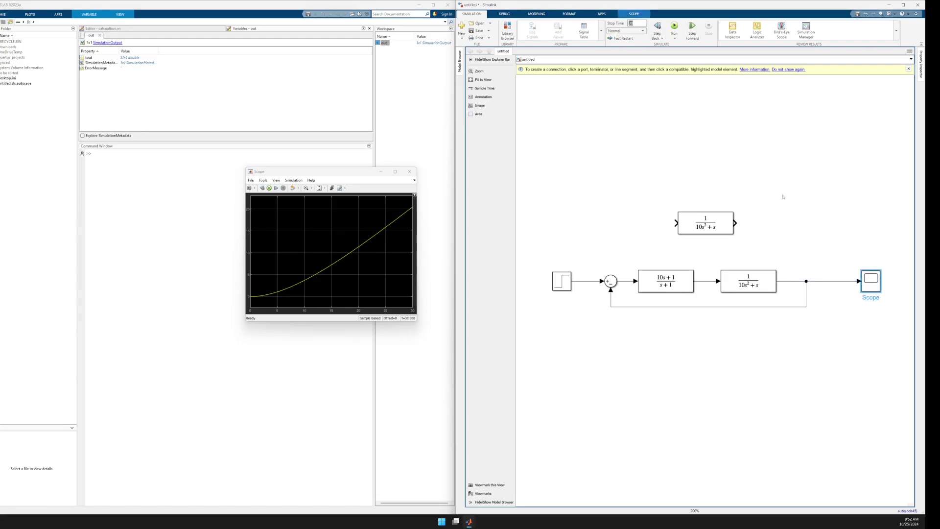
double_click(638, 23)
text(30)
click(675, 26)
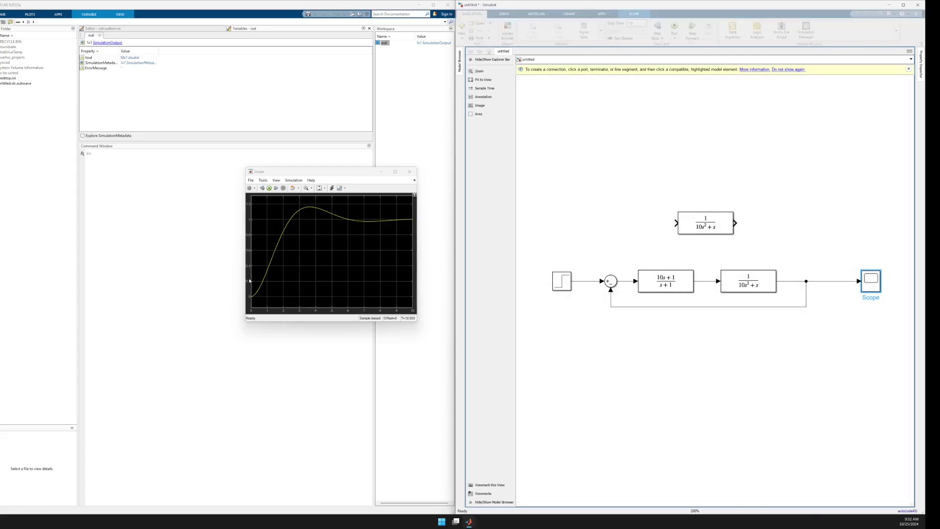
Set the Step block's step time to 1 and rerun the simulation.
double_click(561, 284)
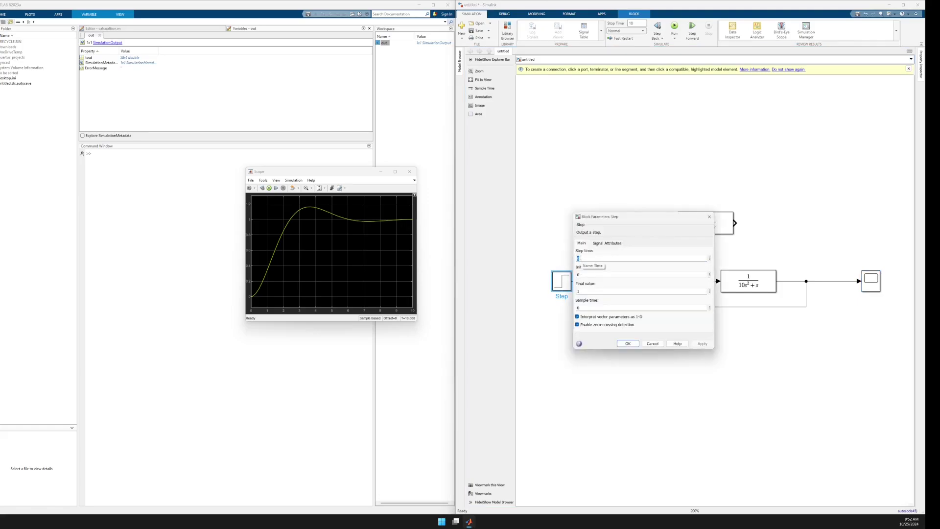
text(1)
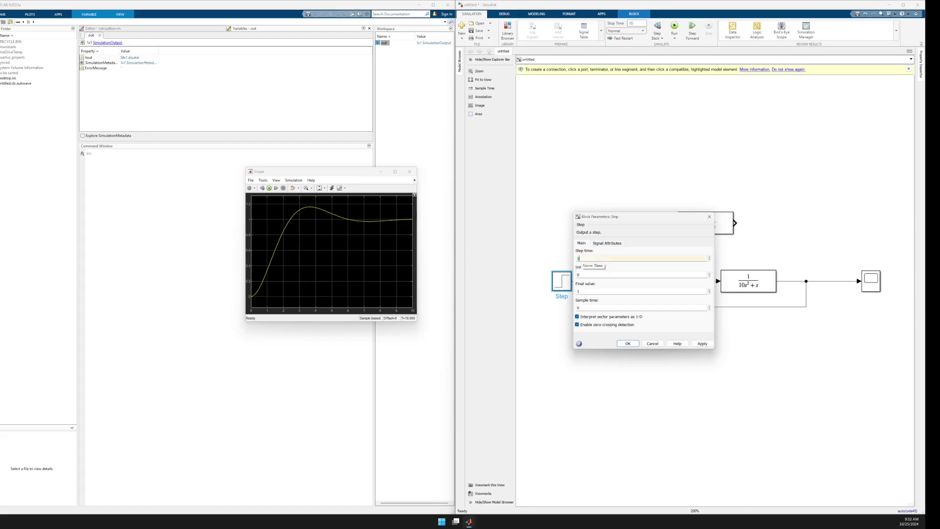
click(628, 343)
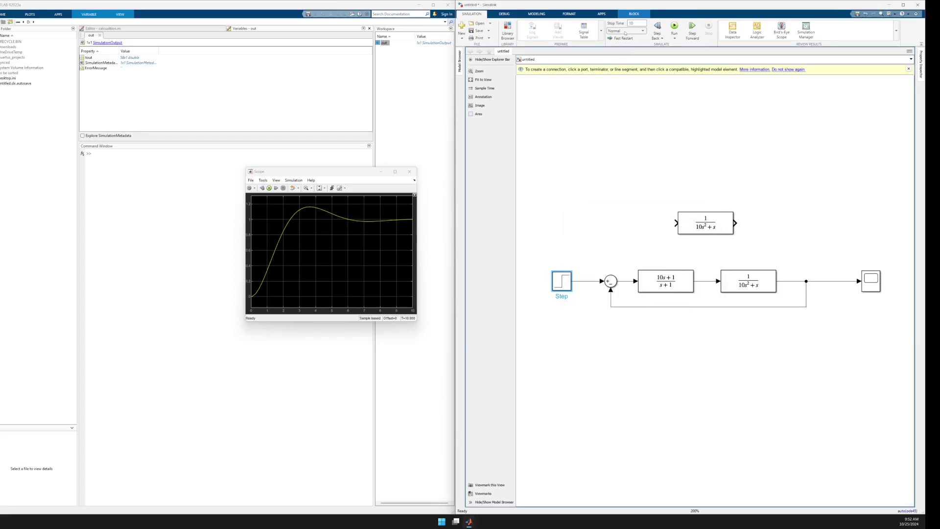
click(675, 27)
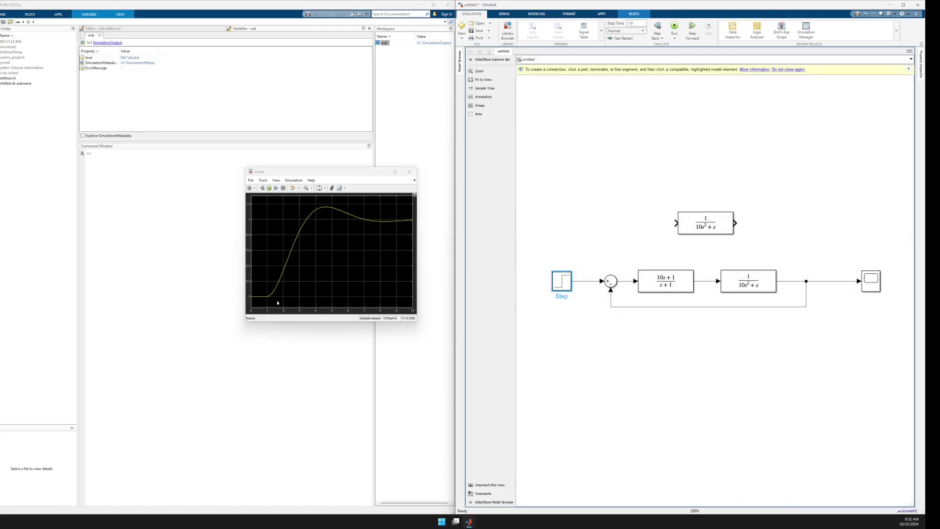
Restore the Step block's step time to 0 and rerun the simulation.
double_click(562, 281)
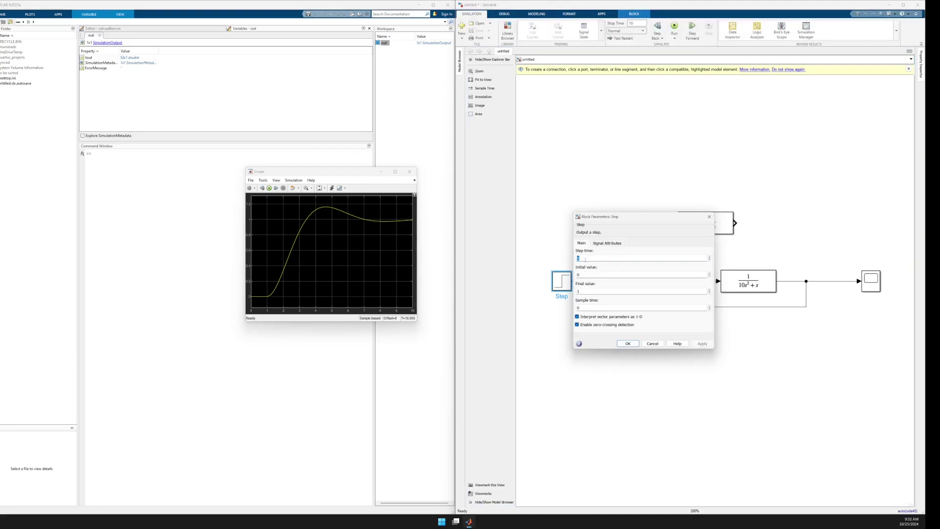
text(0)
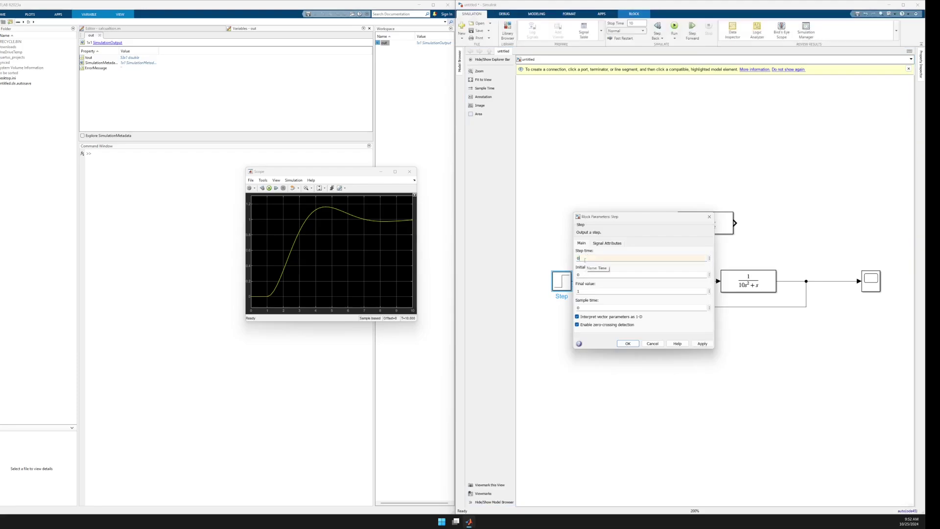
click(702, 343)
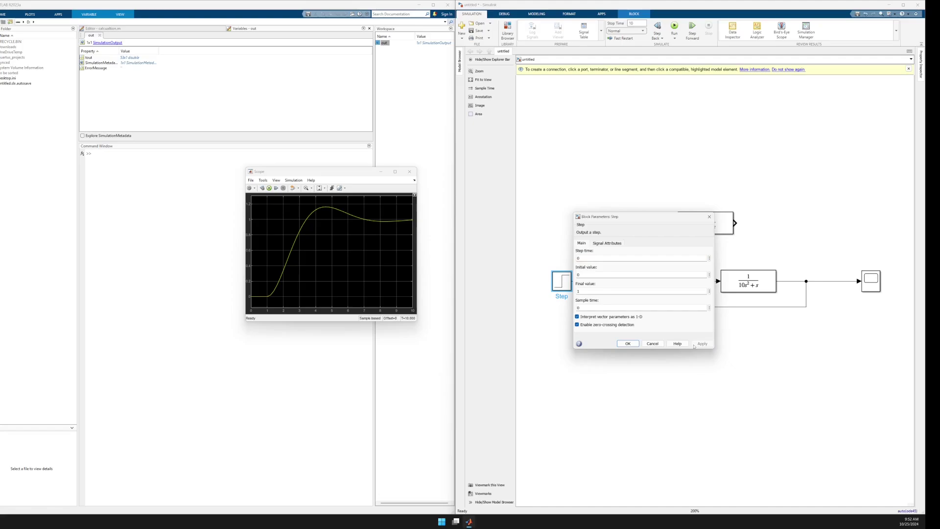
click(627, 344)
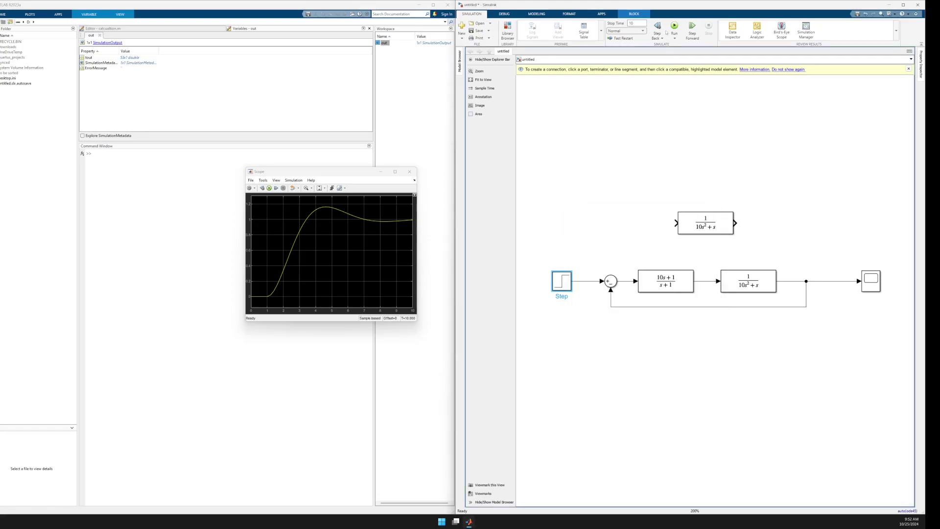
click(675, 27)
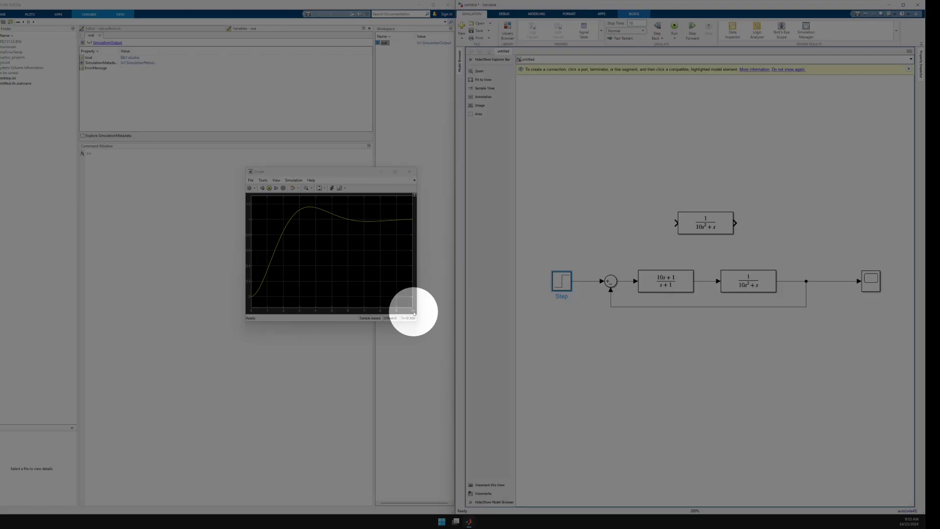
Rerun the closed loop with a 30 s stop time and reposition the Scope window.
double_click(637, 23)
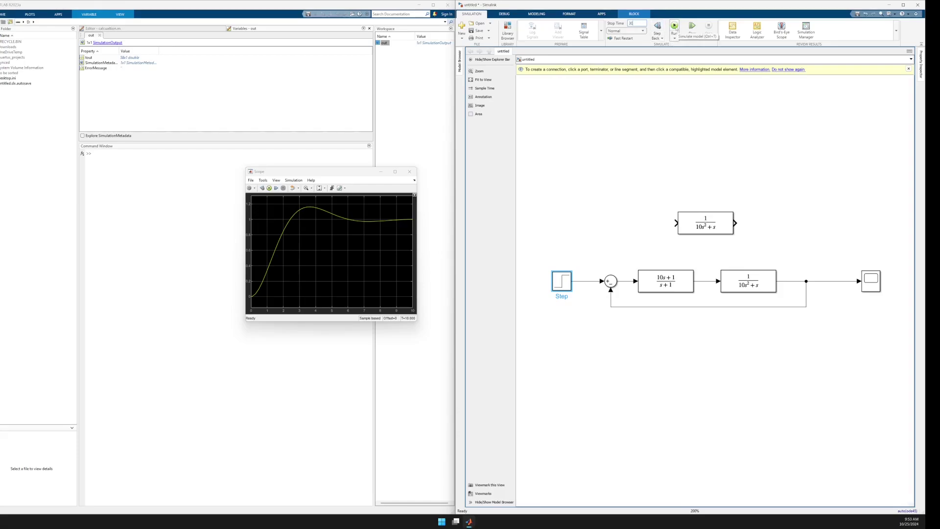
click(675, 27)
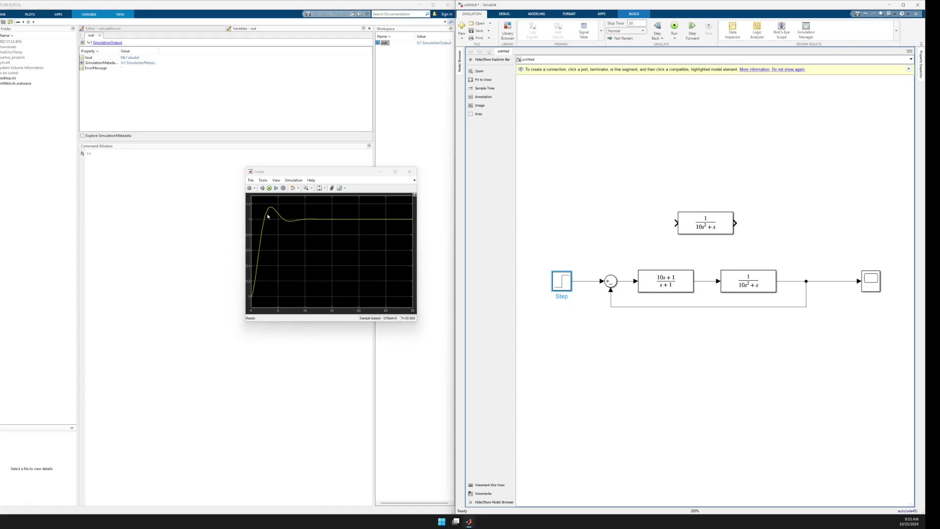
drag(292, 175, 397, 96)
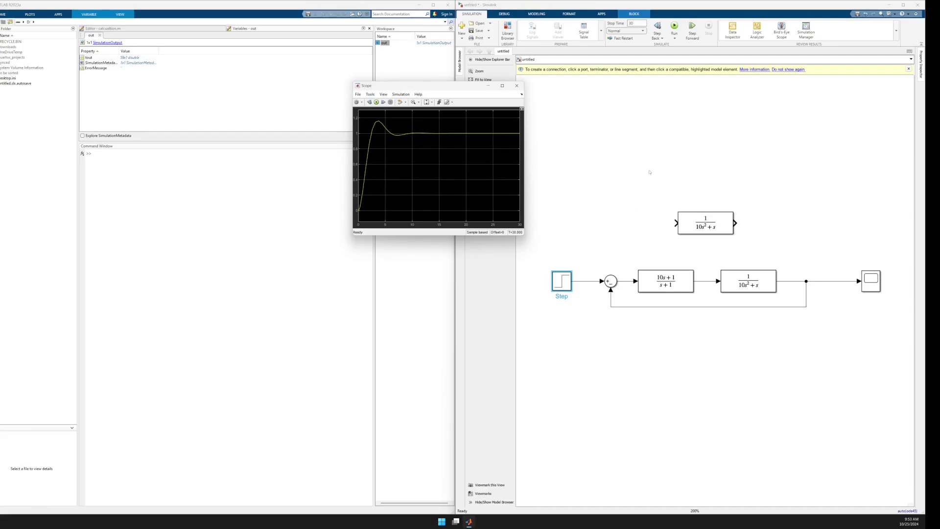
drag(472, 90, 392, 57)
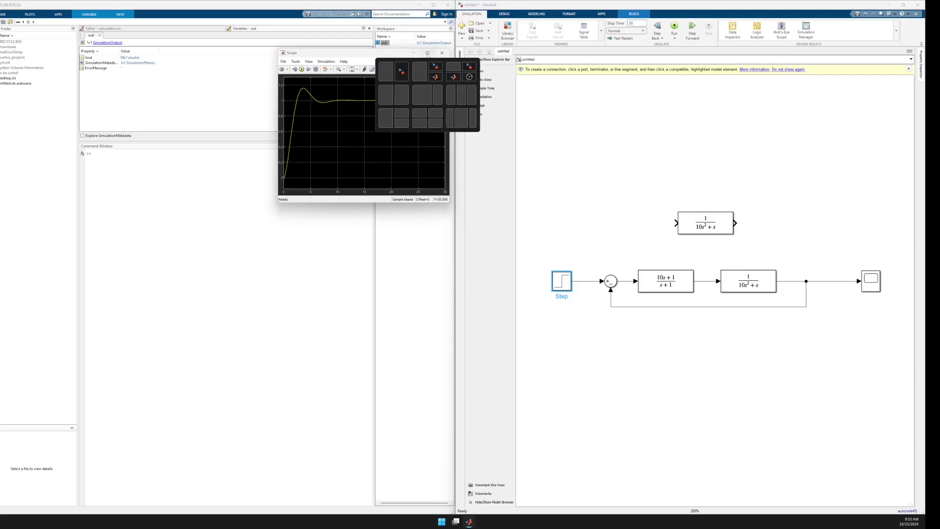
Add a To Workspace block below the closed-loop output, connected to the output line.
click(538, 166)
double_click(568, 179)
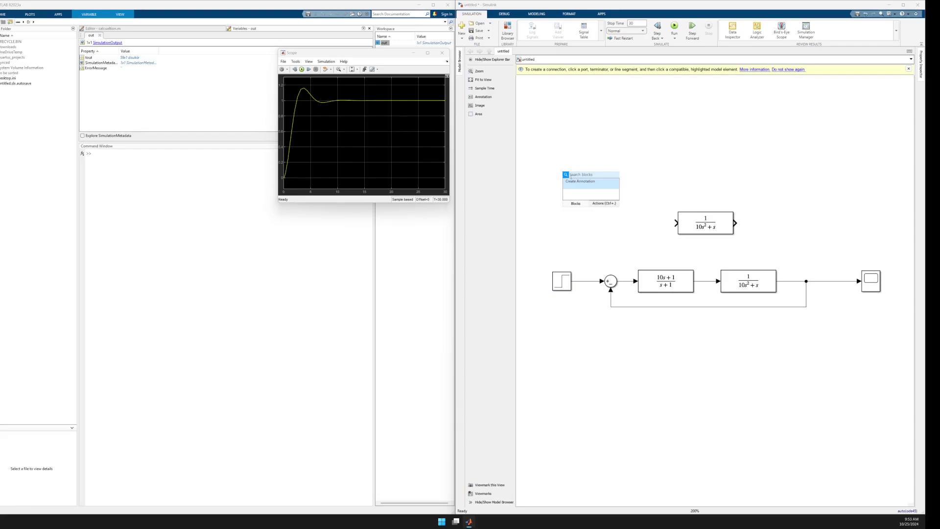
text(to)
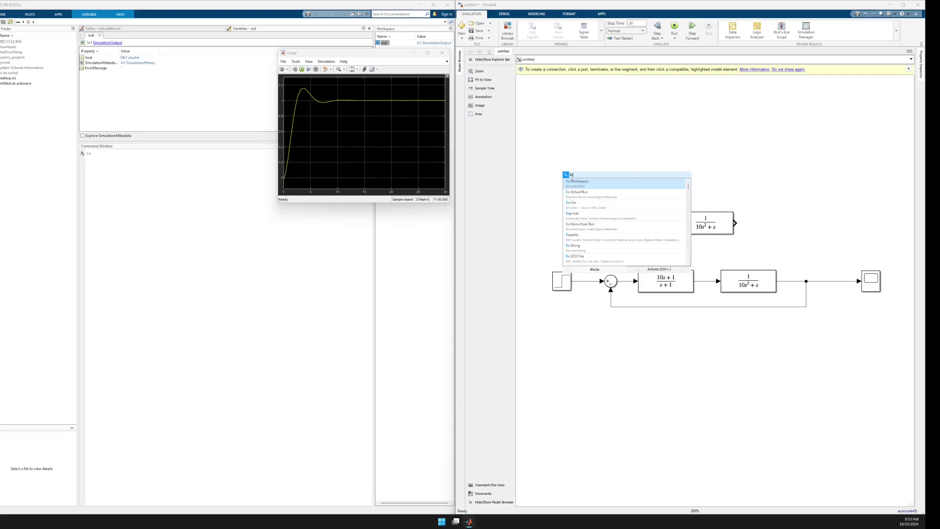
click(575, 182)
drag(573, 181, 826, 281)
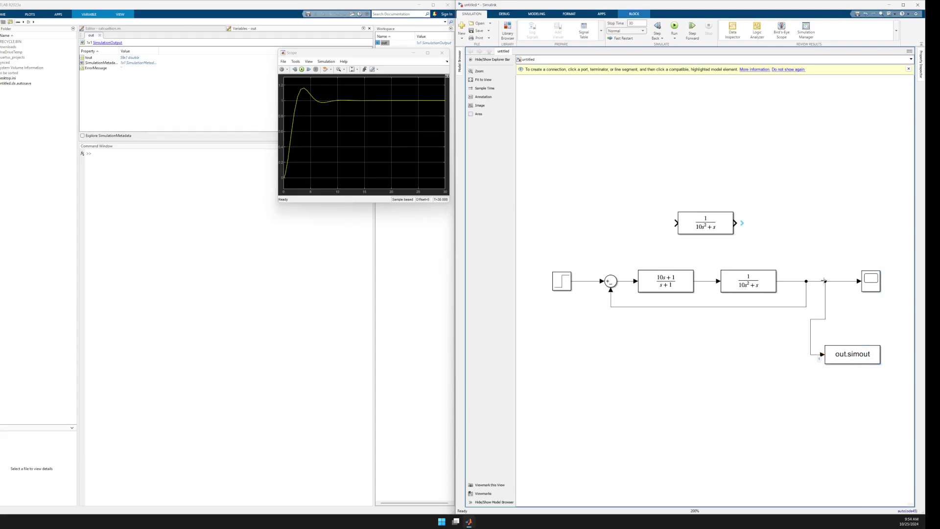
Set the To Workspace variable name to y_closed and confirm the parameters.
double_click(848, 360)
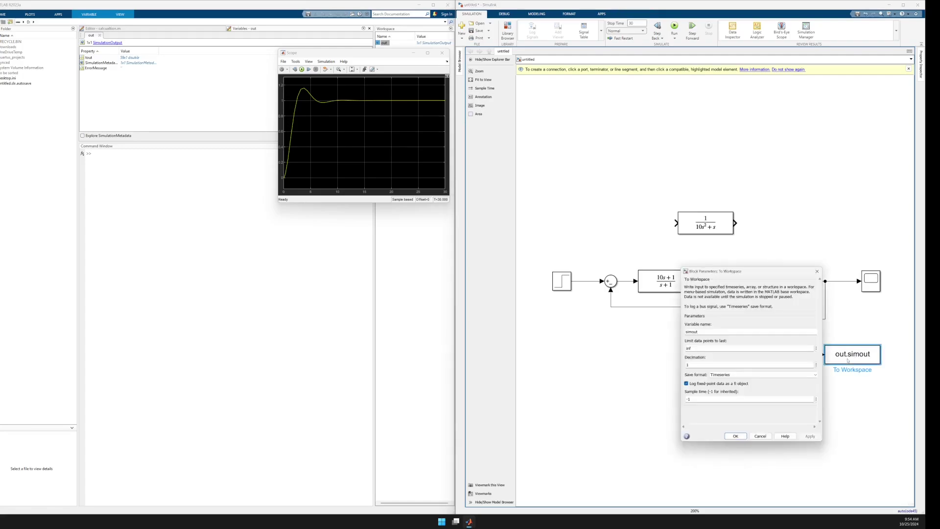
drag(747, 273, 733, 210)
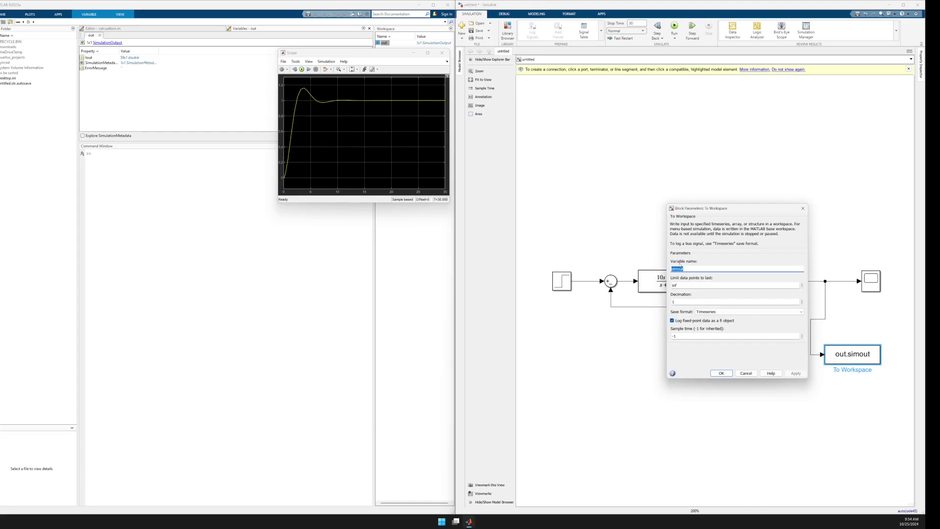
text(y_closed)
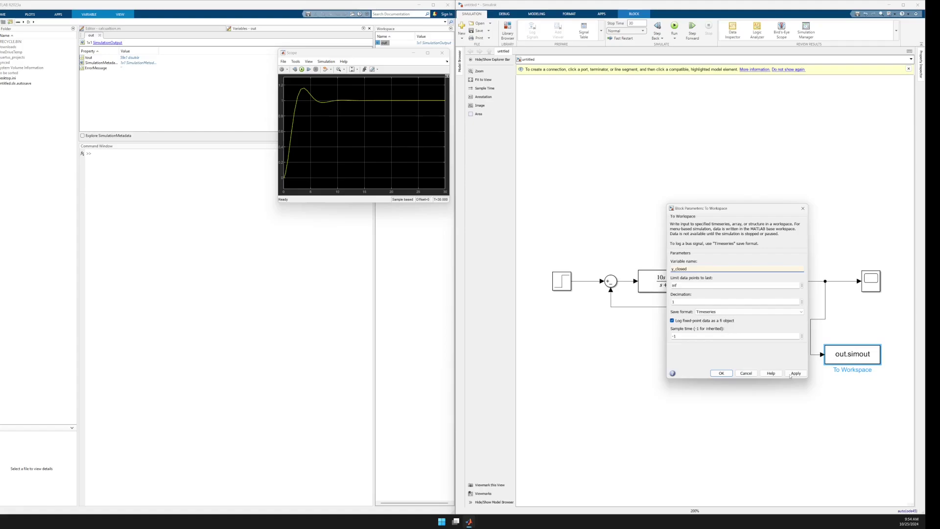
click(790, 376)
click(726, 373)
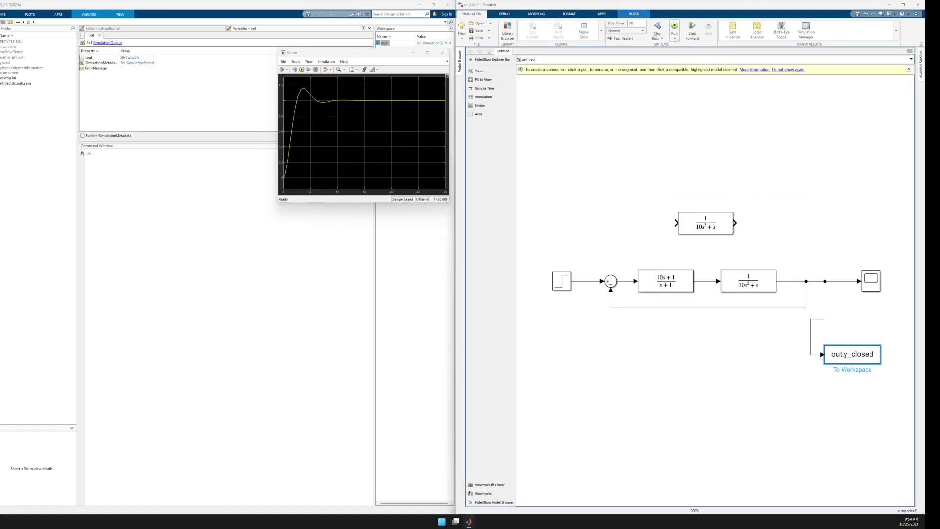
Run clear in the Command Window and resimulate the model to regenerate out.
drag(383, 59, 610, 61)
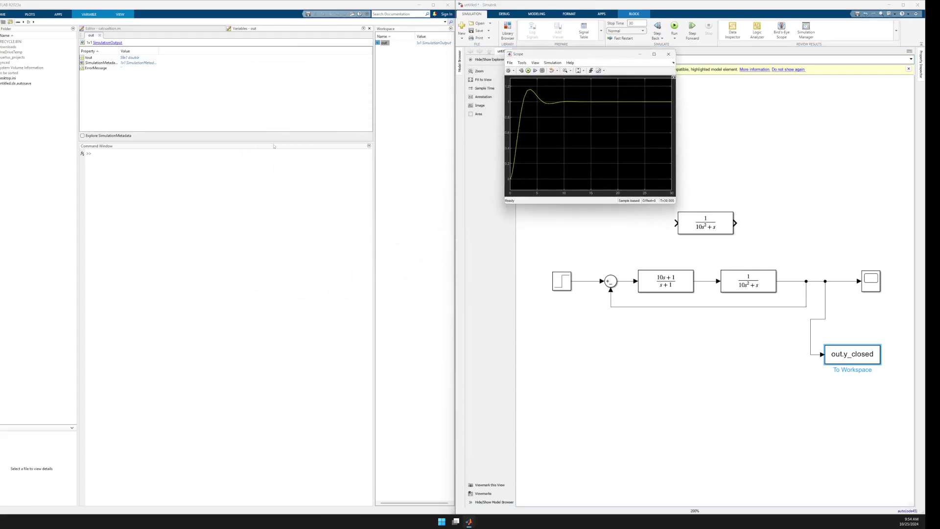
click(255, 163)
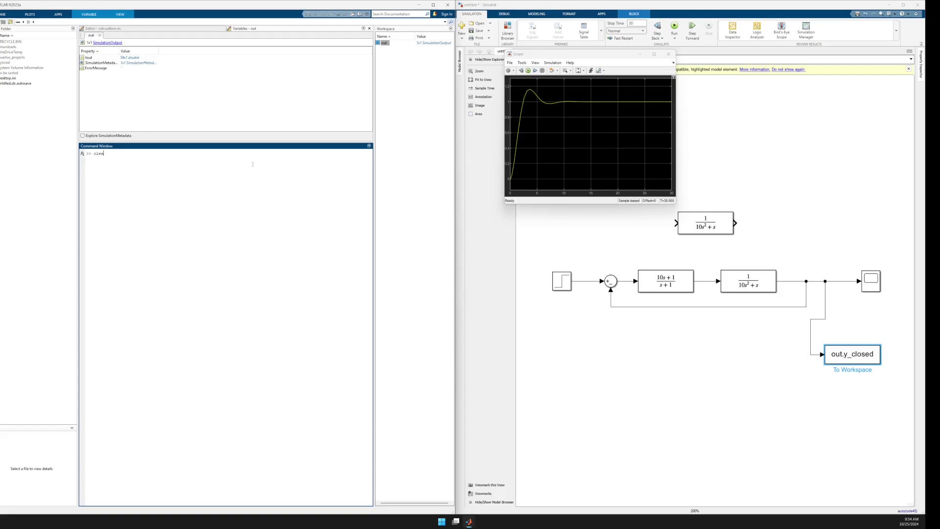
key(Return)
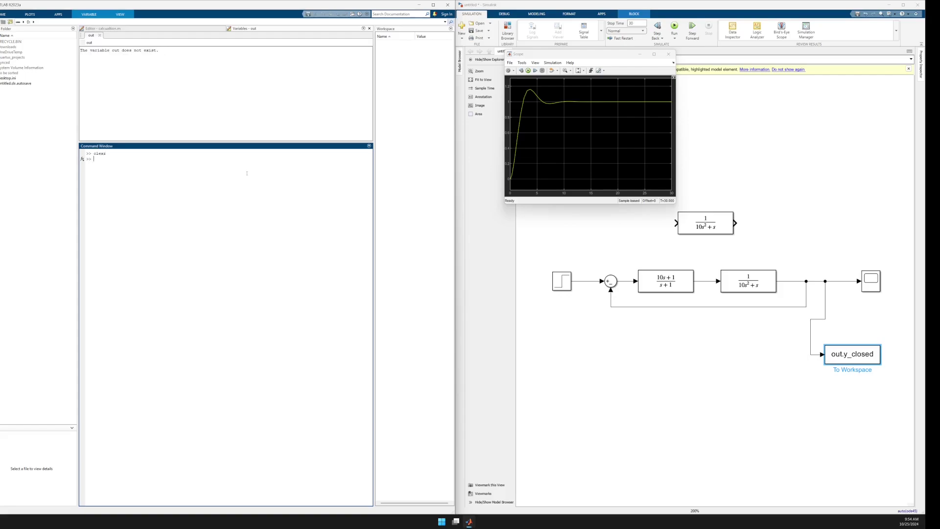
drag(564, 56, 560, 65)
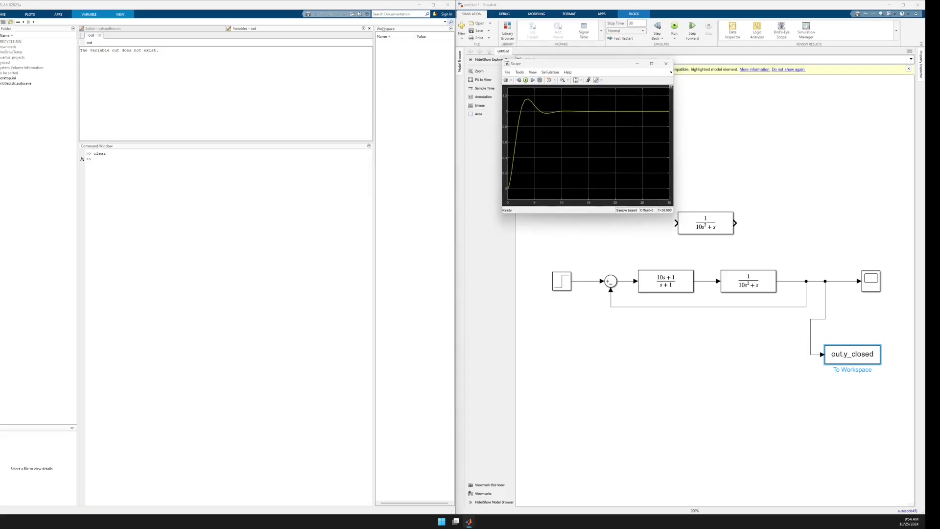
click(678, 29)
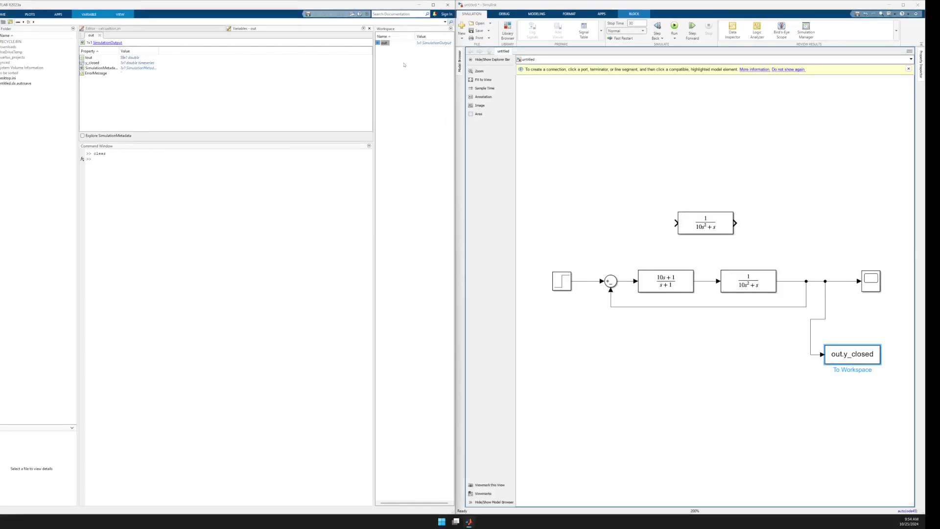
Open out.y_closed in the Variables editor and bring the Scope plot back to the front.
click(84, 82)
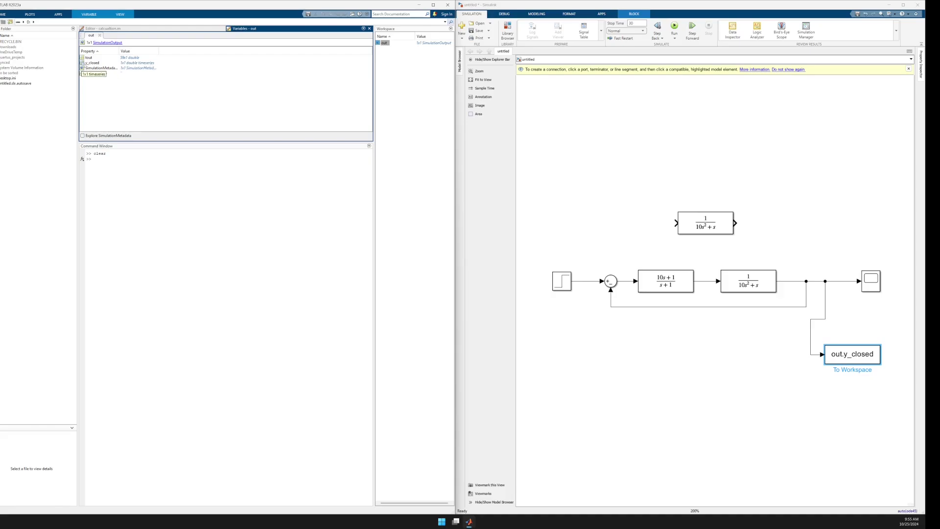
double_click(83, 63)
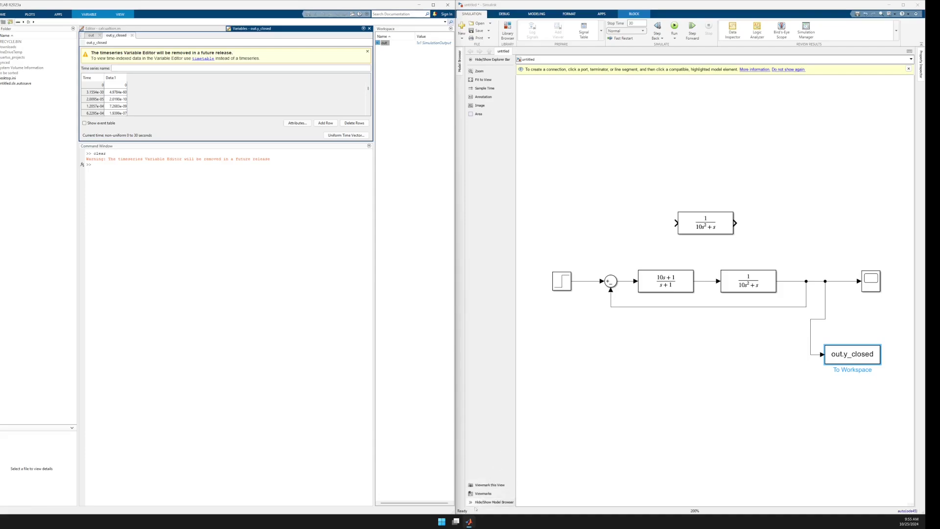
mouse_move(468, 525)
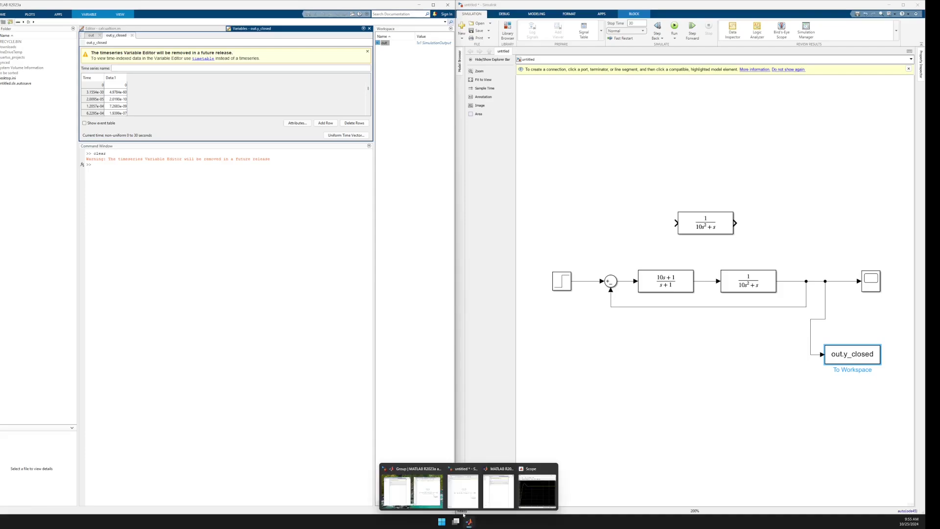
click(537, 487)
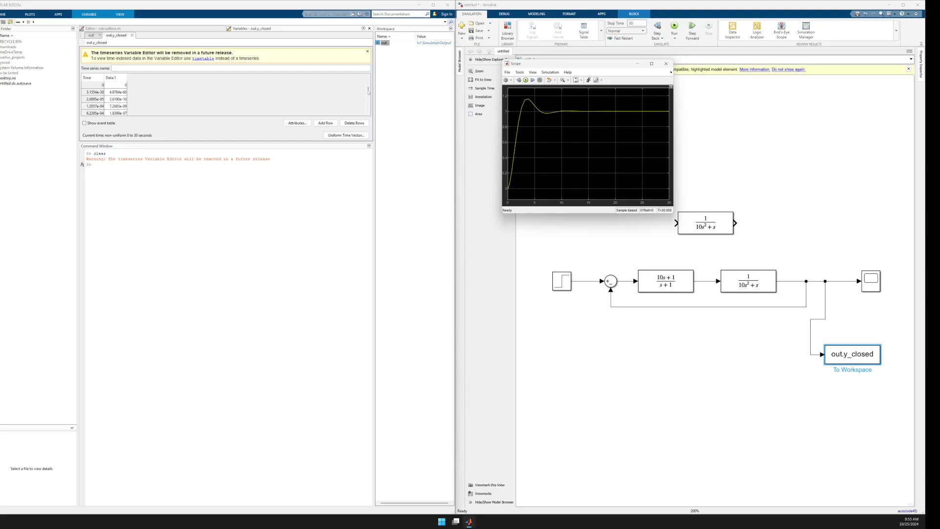
drag(368, 90, 370, 121)
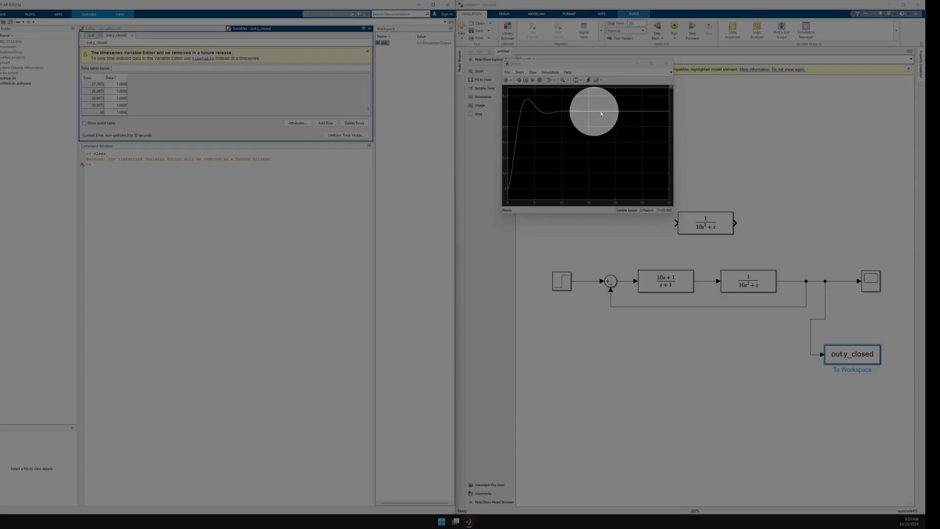
click(225, 273)
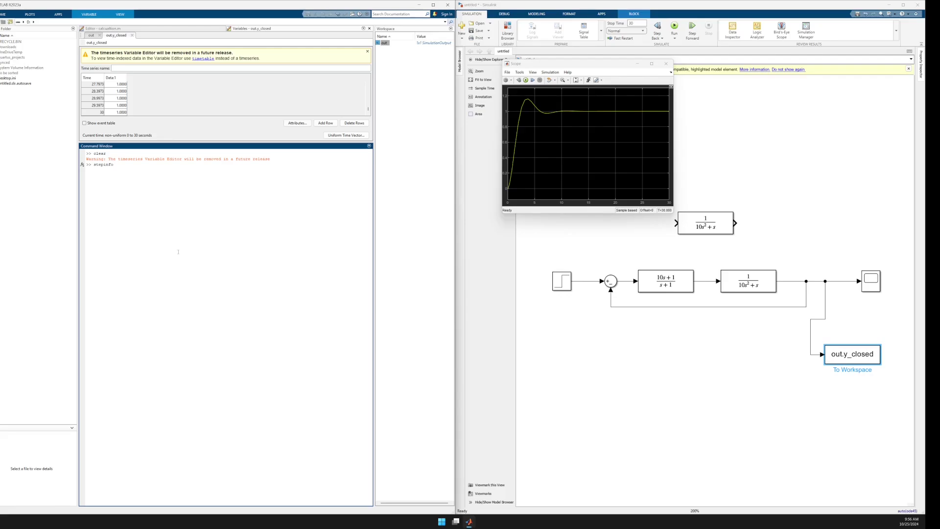
Run doc stepinfo and read the stepinfo(y,t) syntax on the Help Center page.
text(oc)
key(Return)
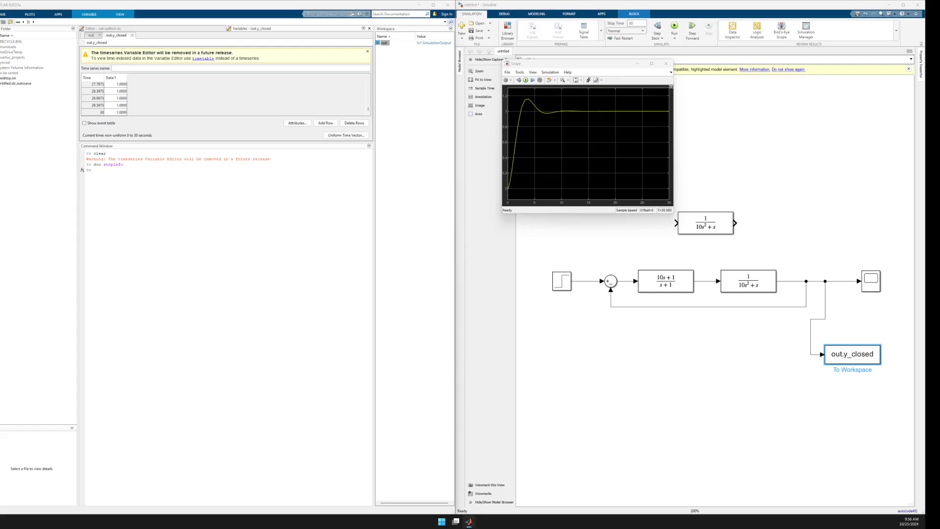
drag(191, 515, 460, 148)
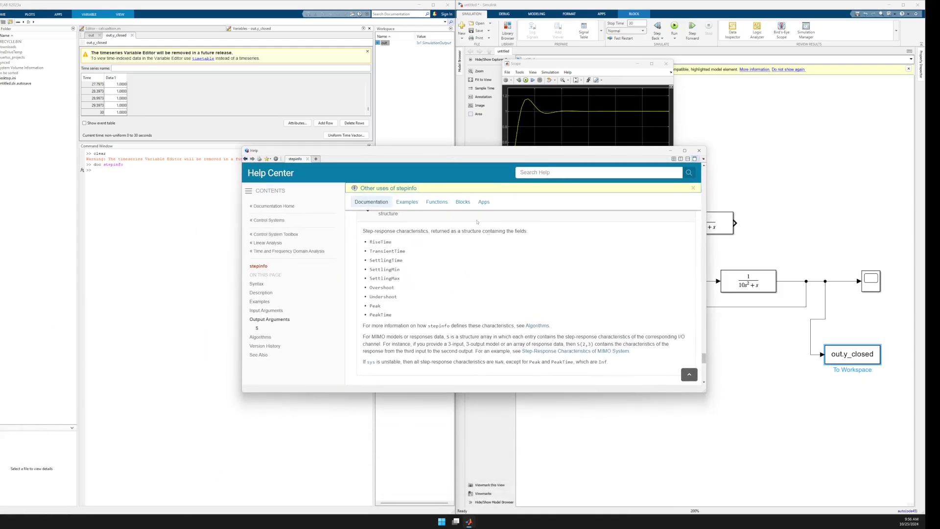
drag(704, 358, 679, 173)
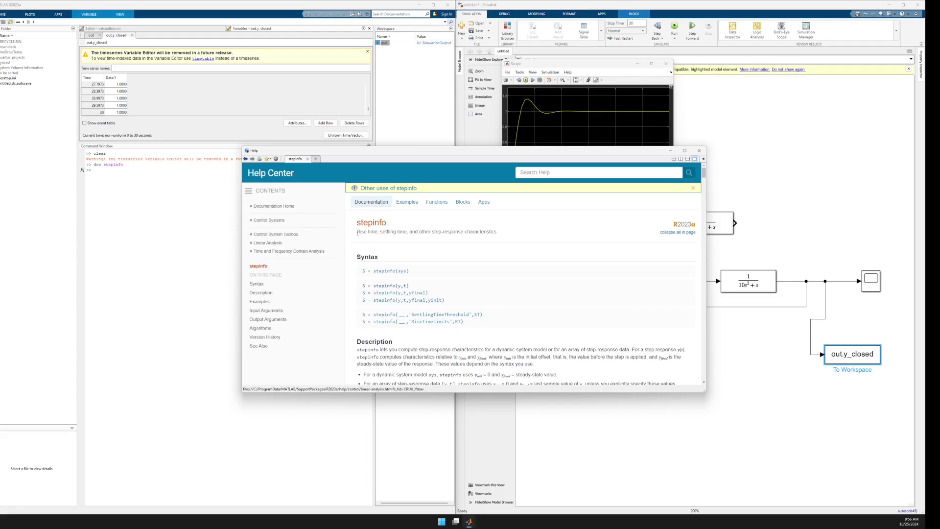
drag(357, 233, 495, 233)
click(499, 236)
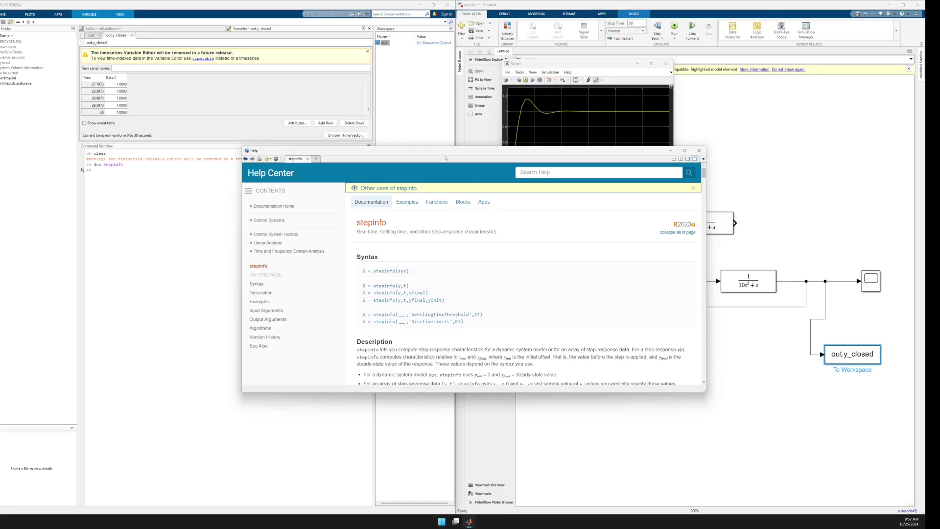
drag(446, 158, 473, 214)
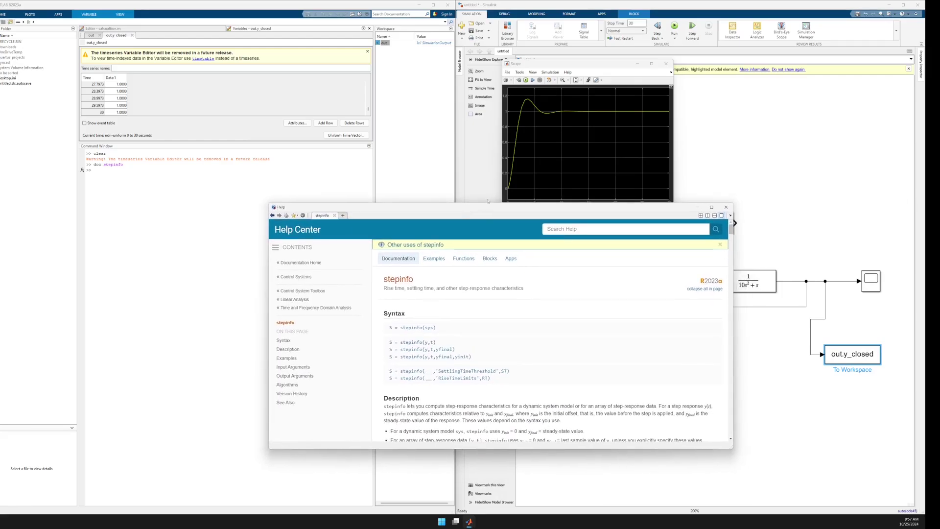
click(155, 219)
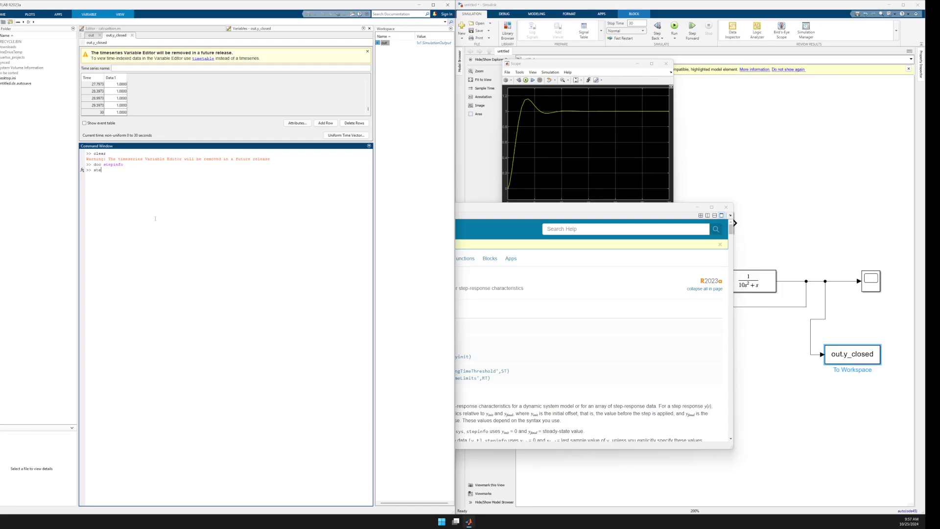
Run stepinfo(out.y_closed.Data), giving rise time 3.9932, overshoot 14.0828 and peak time 15.
text(stepinfo(out.)
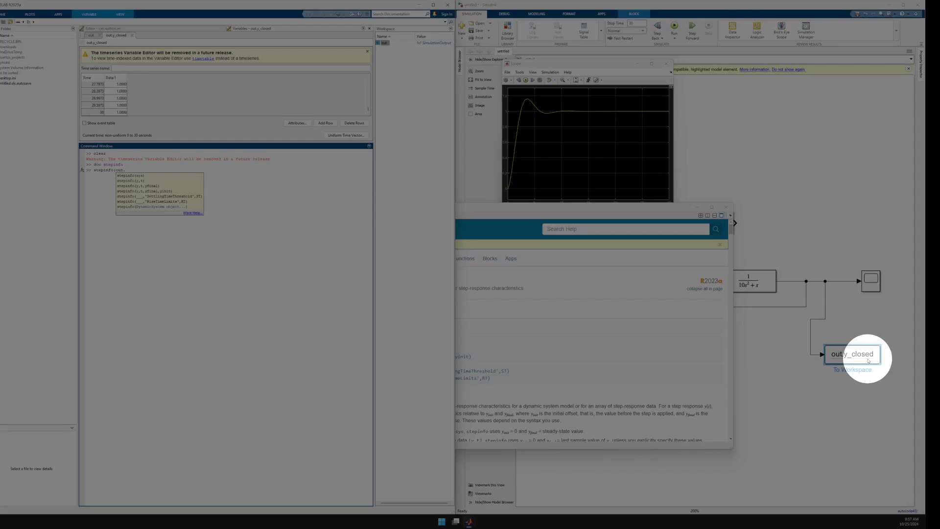
click(151, 171)
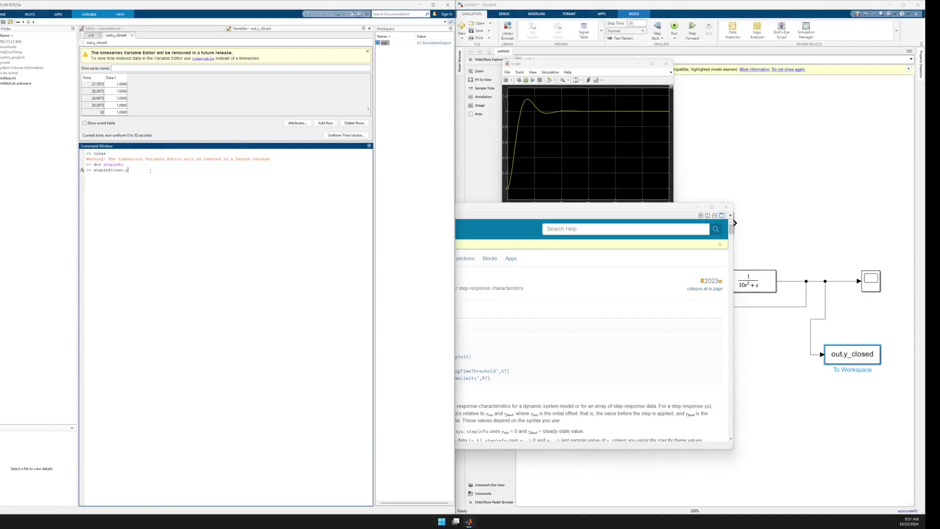
text(_closed.)
click(111, 79)
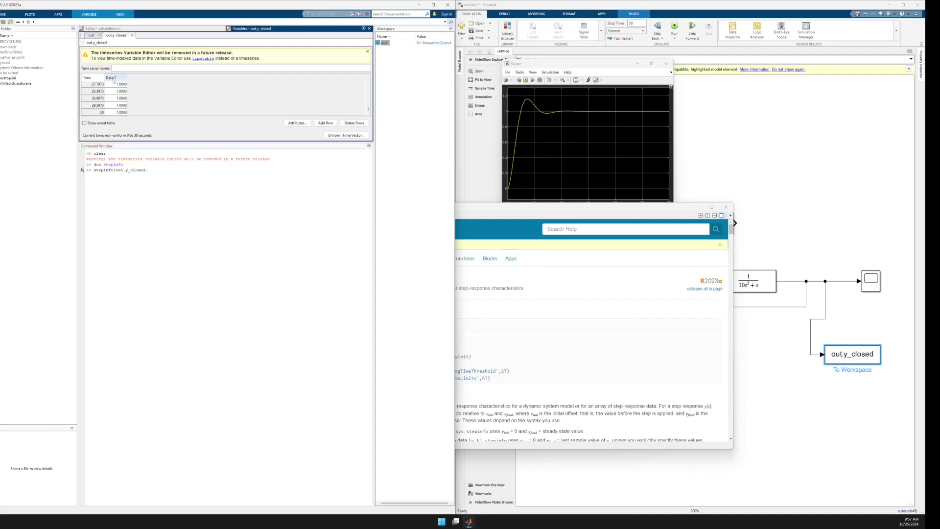
click(158, 171)
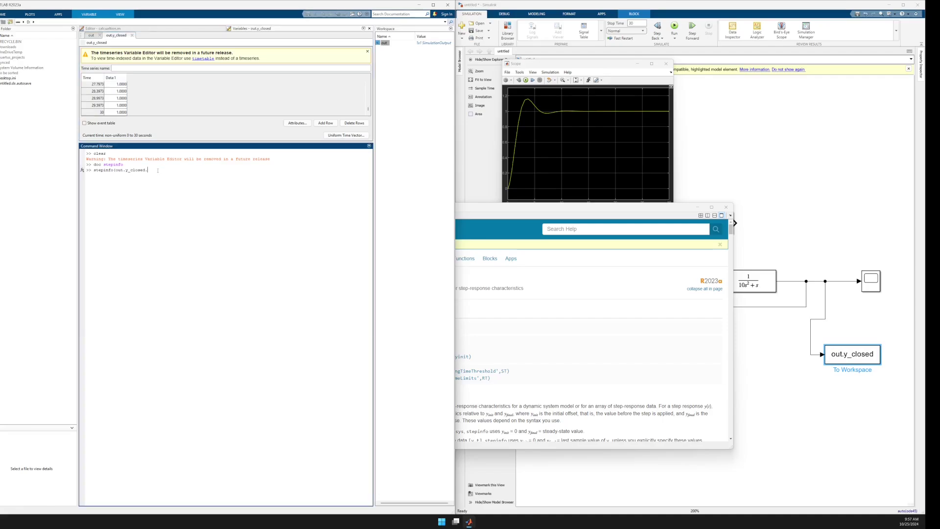
text(D)
key(Tab)
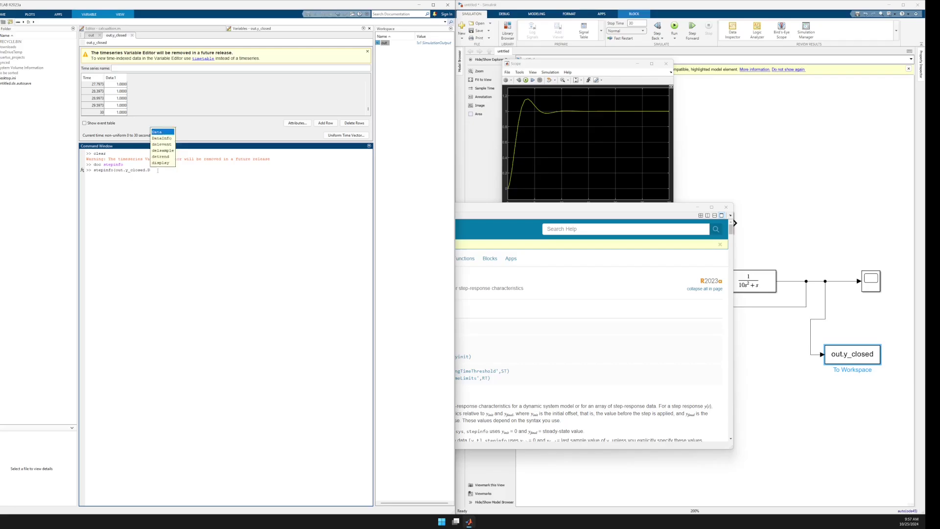
key(Return)
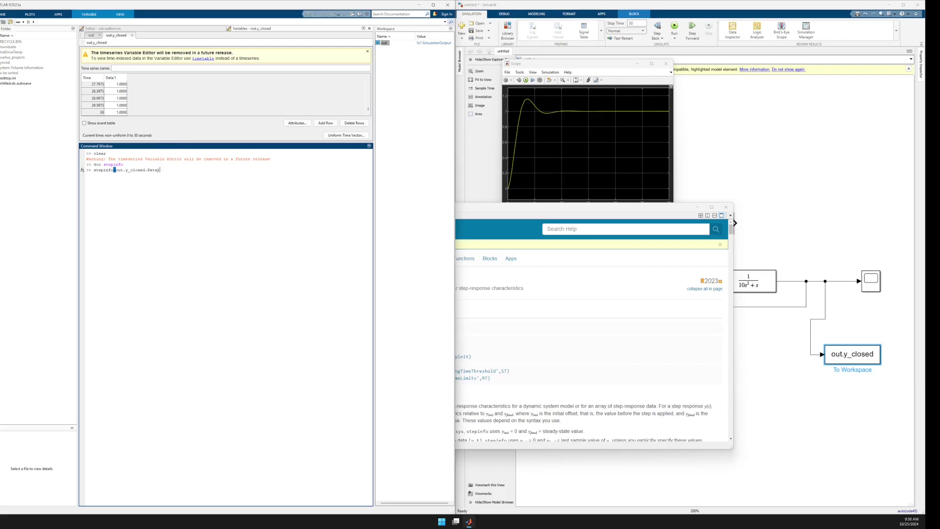
key(Return)
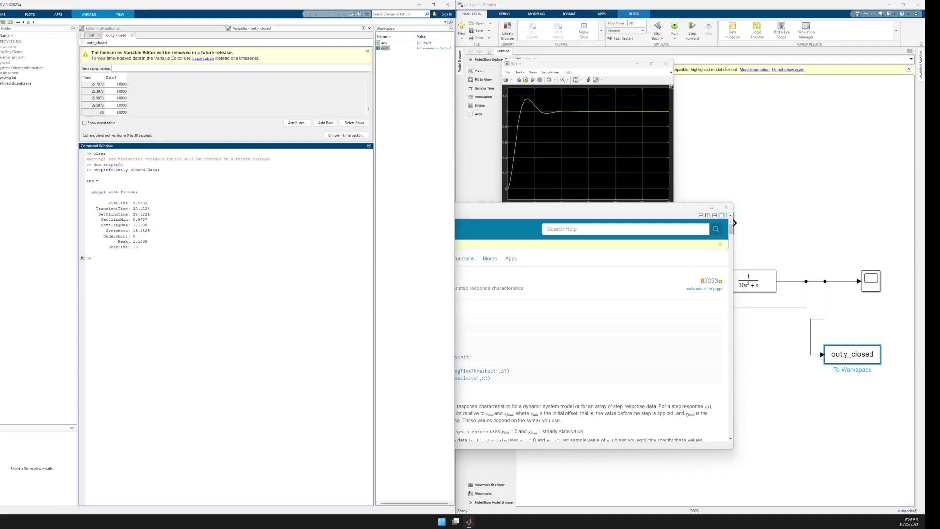
Compare the stepinfo SettlingTime and Peak results against the Scope's step-response plot.
drag(99, 214, 160, 215)
click(584, 178)
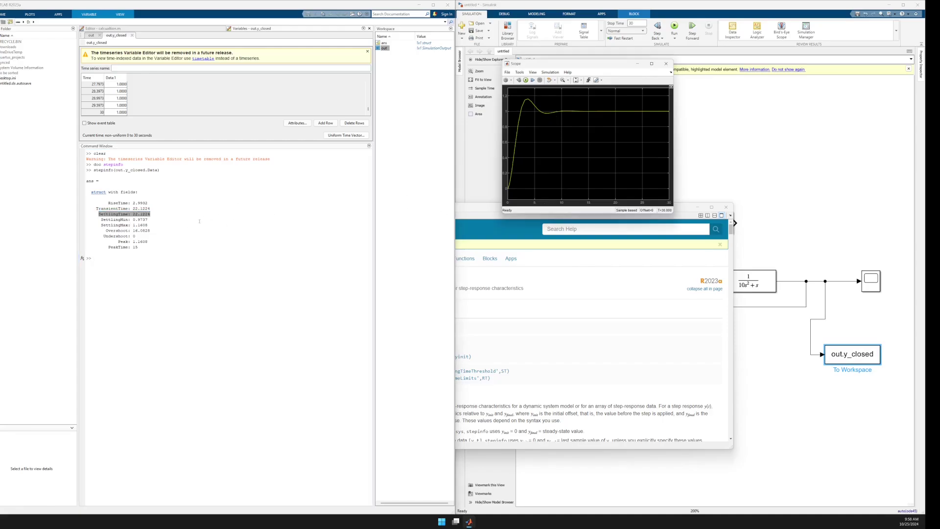
click(137, 214)
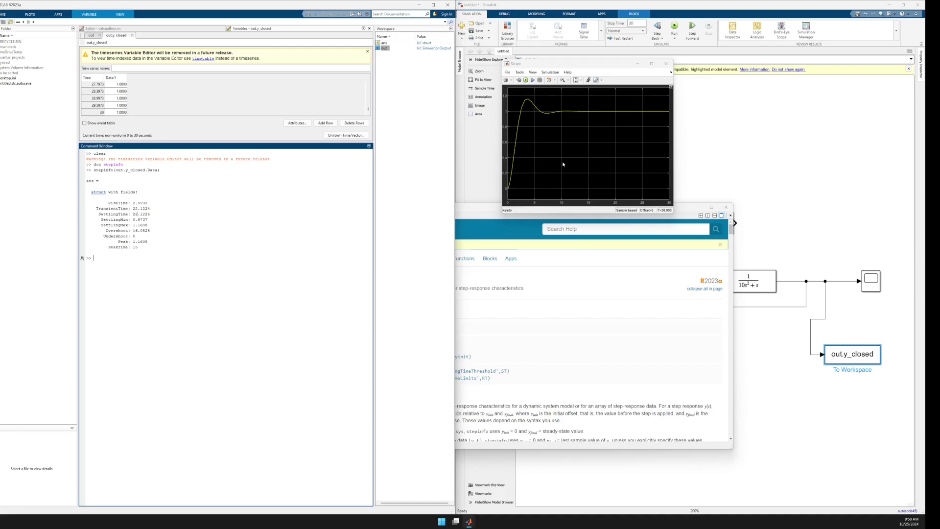
click(546, 140)
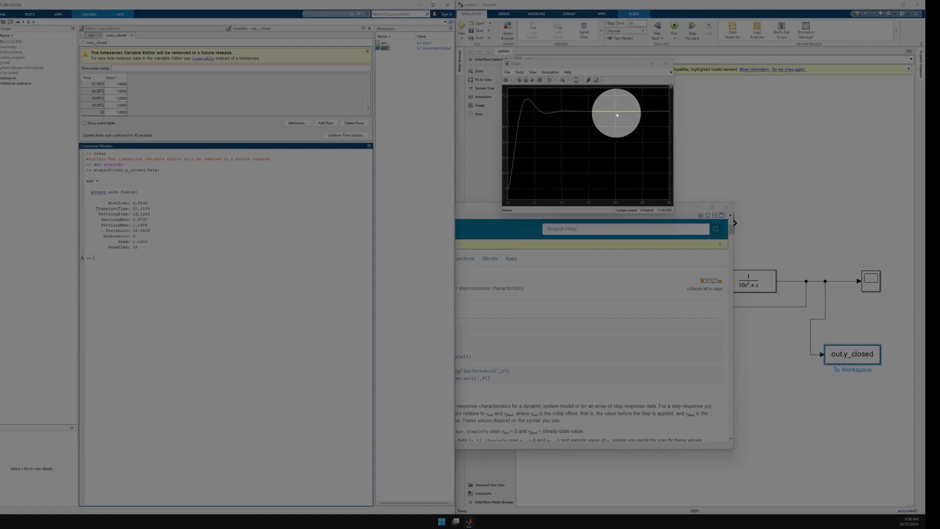
click(147, 241)
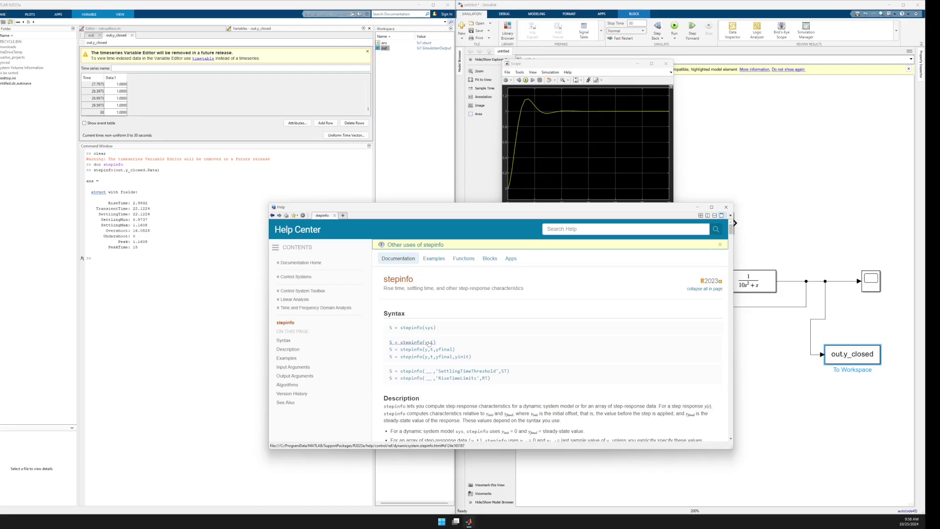
Check the stepinfo(y,t) syntax in Help, then minimize Help and move the Scope aside.
click(402, 342)
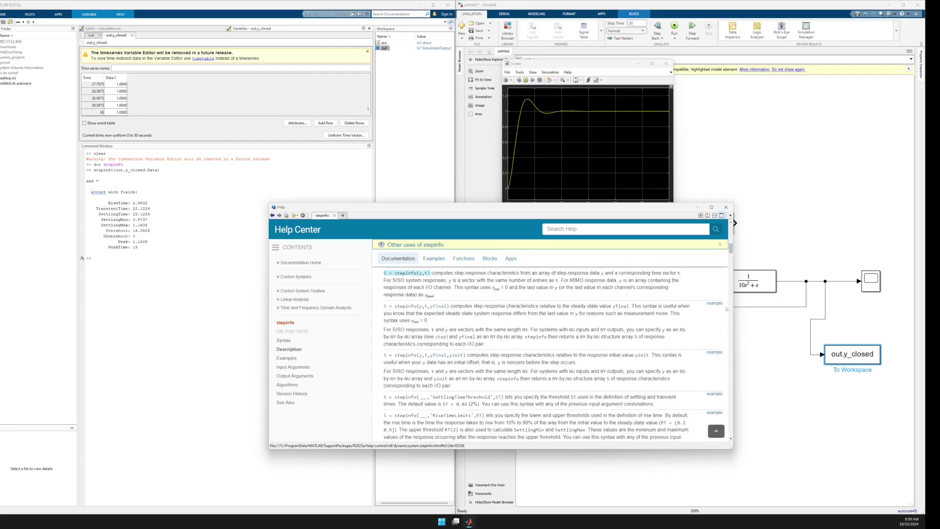
scroll(683, 350, down, 10)
scroll(683, 349, up, 3)
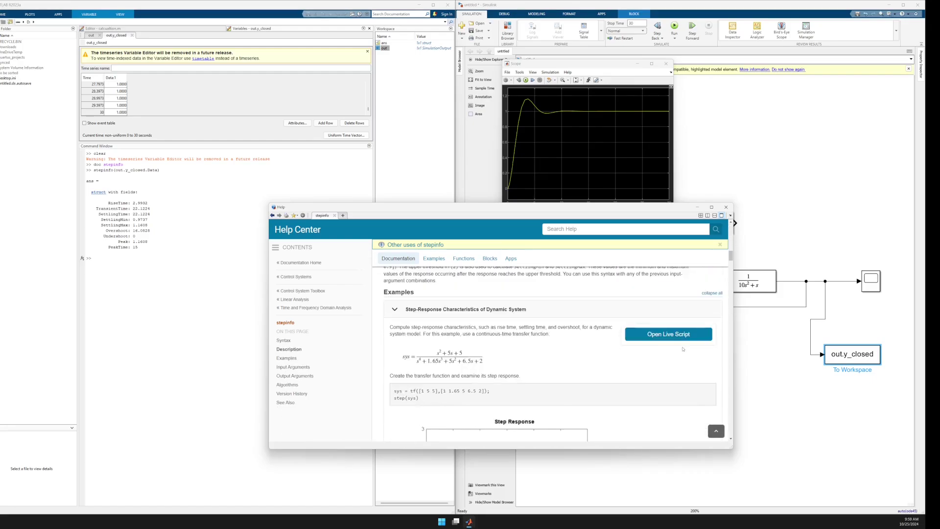
scroll(684, 350, up, 6)
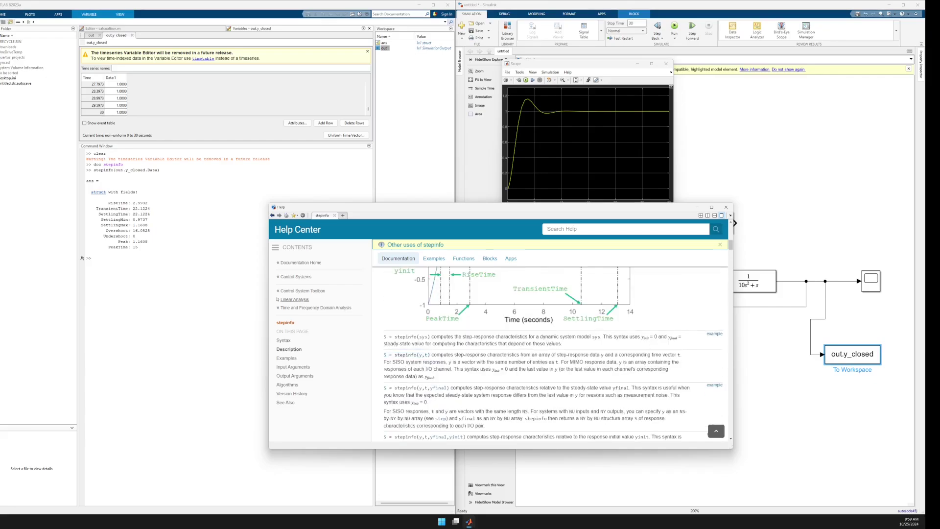
click(137, 292)
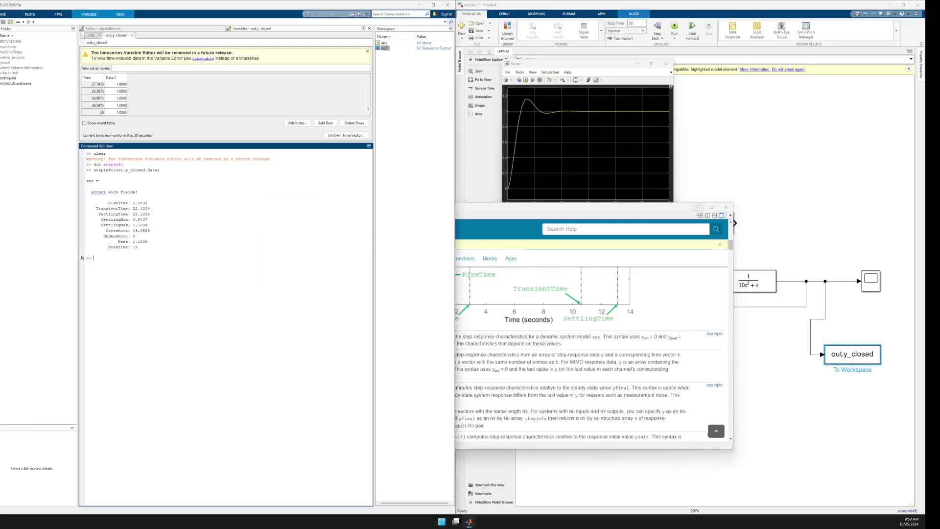
click(697, 208)
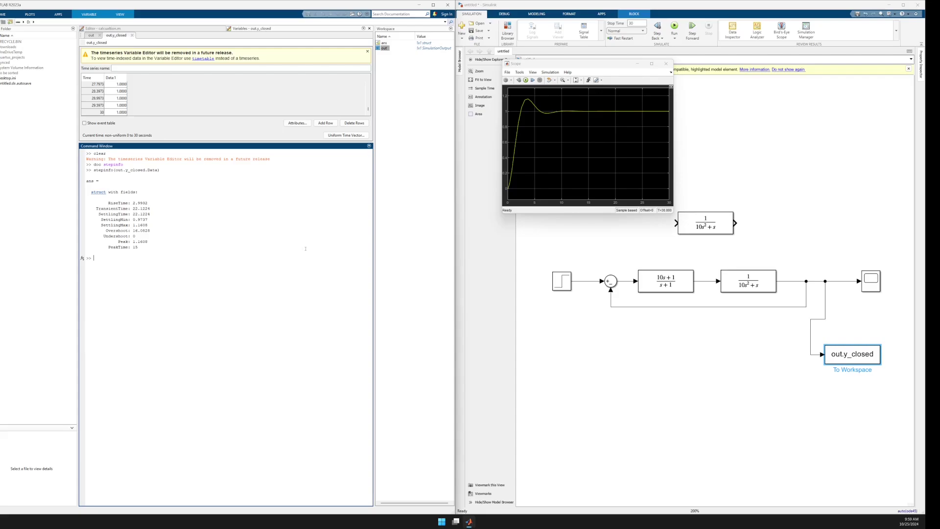
drag(598, 63, 465, 226)
click(205, 261)
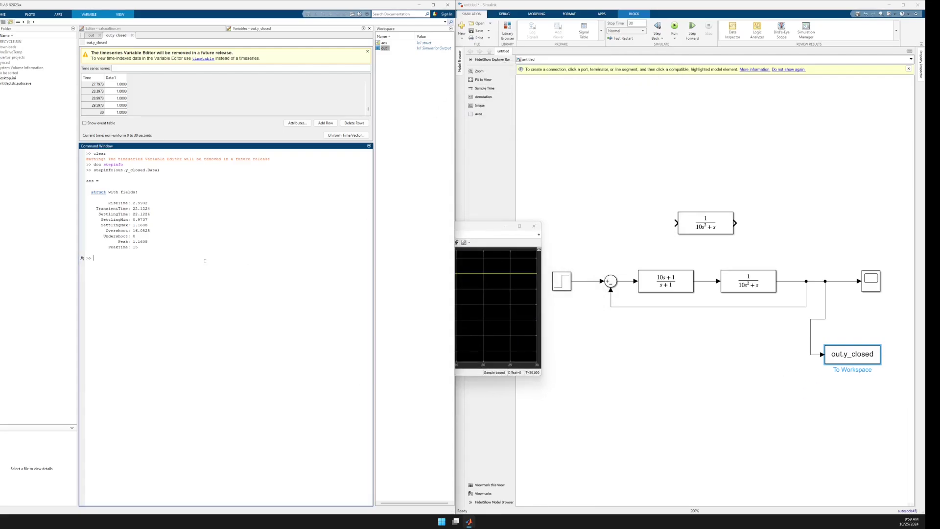
Recall the stepinfo command and extend it to stepinfo(out.y_closed.Data,out.y_closed.Time) without running it.
key(Up)
key(Left)
drag(158, 258, 117, 259)
double_click(116, 259)
click(158, 259)
text(t.)
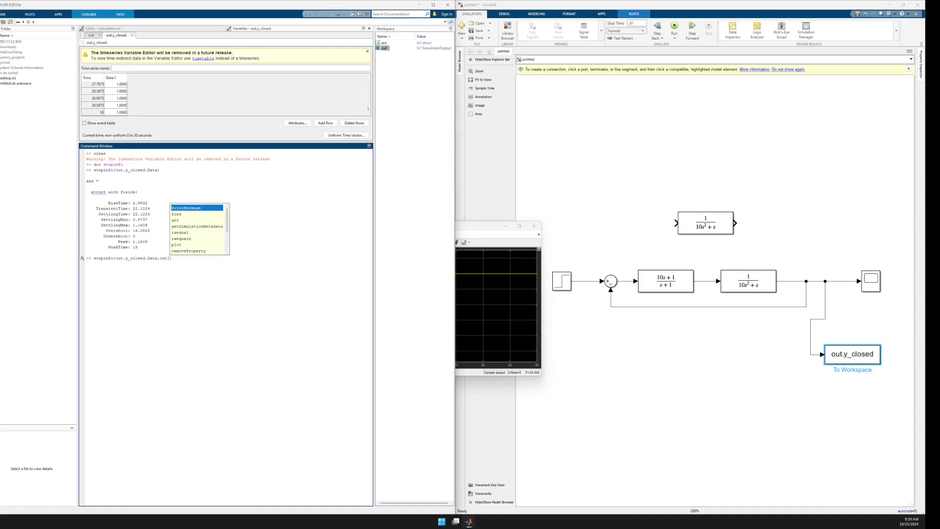
text(y)
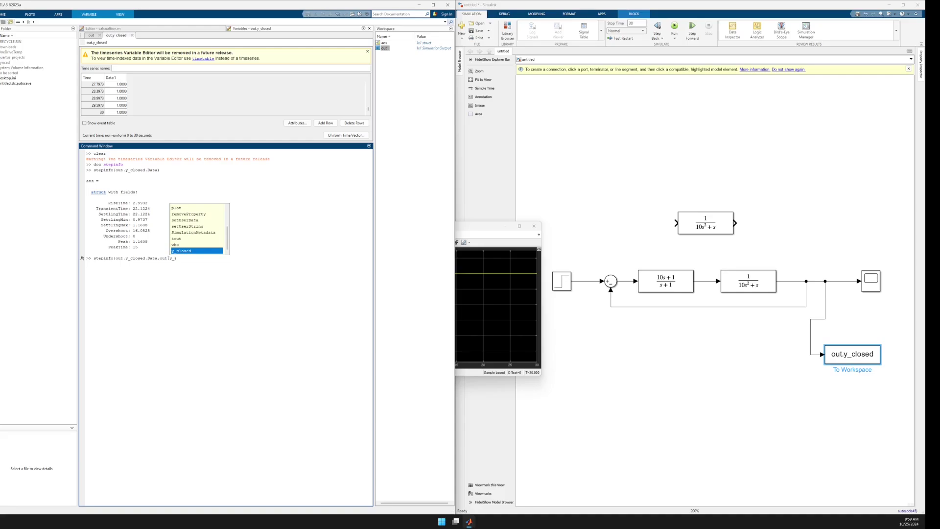
text(_)
key(Tab)
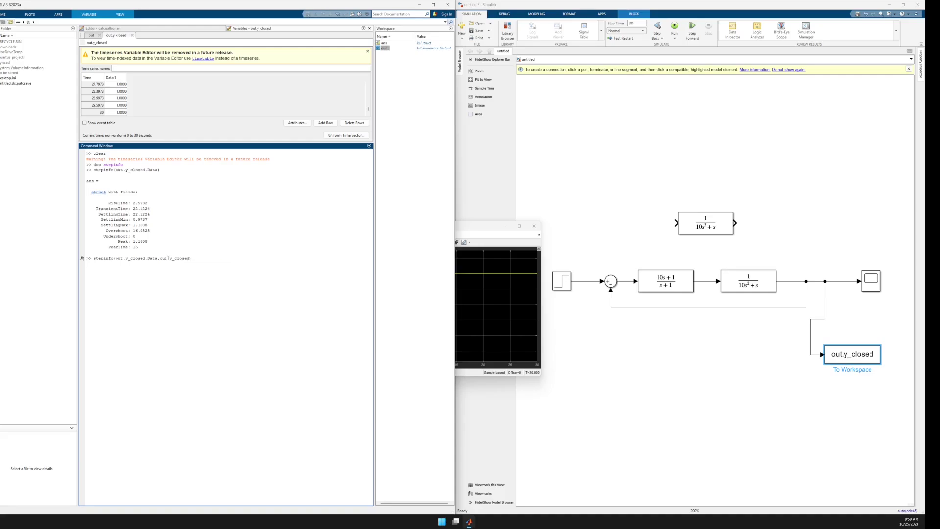
text(.T)
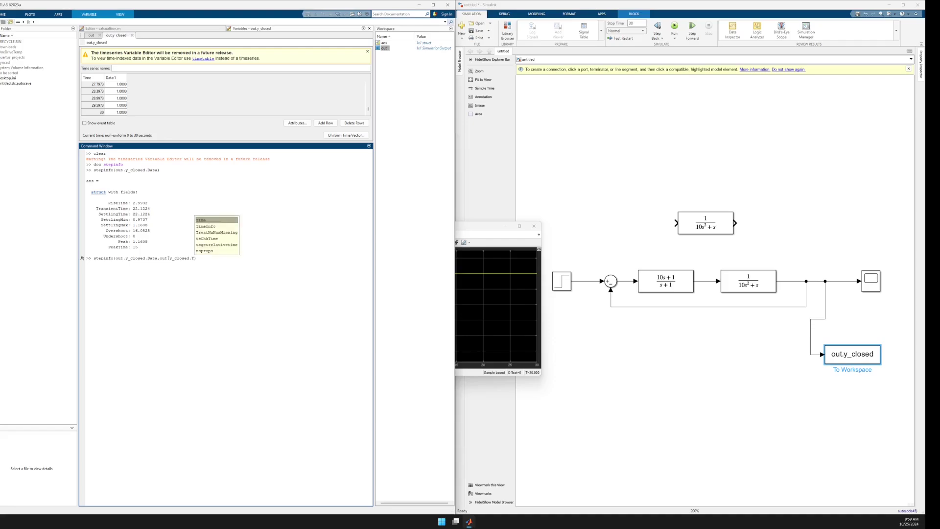
key(Tab)
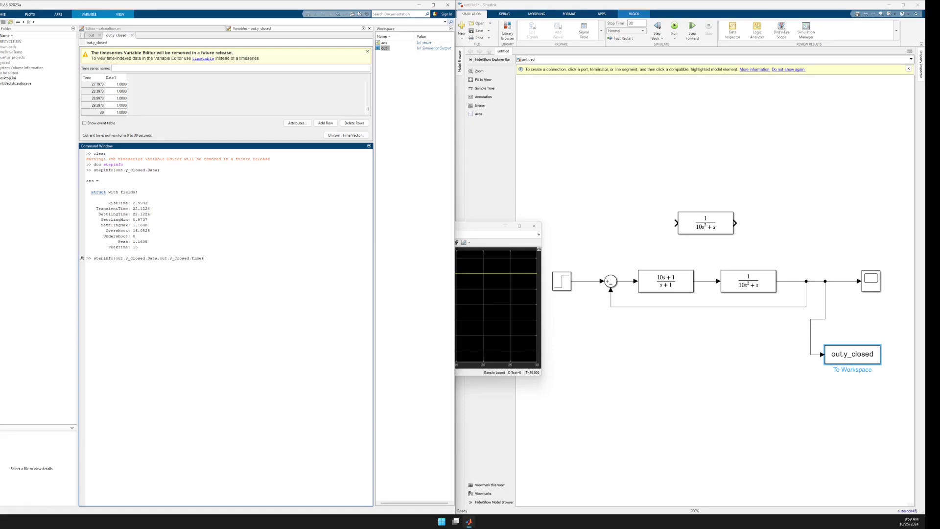
key(alt+Tab)
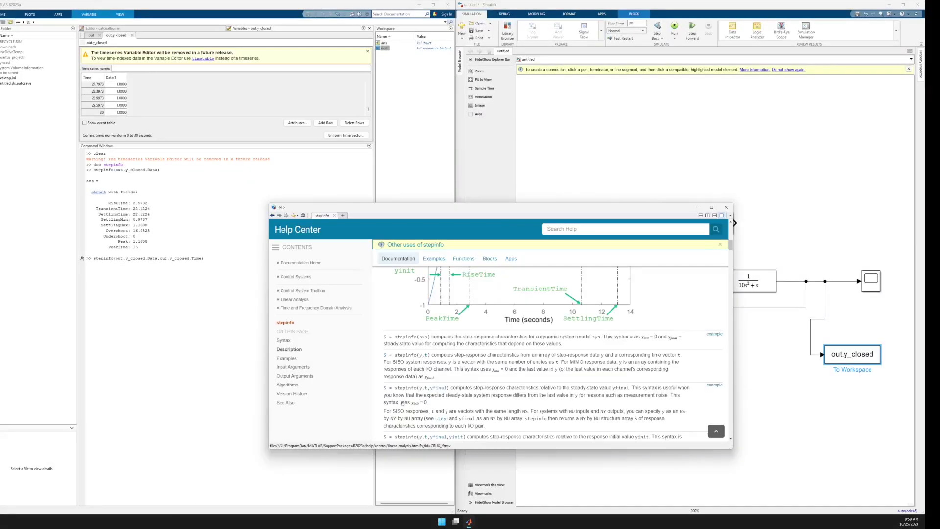
scroll(402, 402, up, 10)
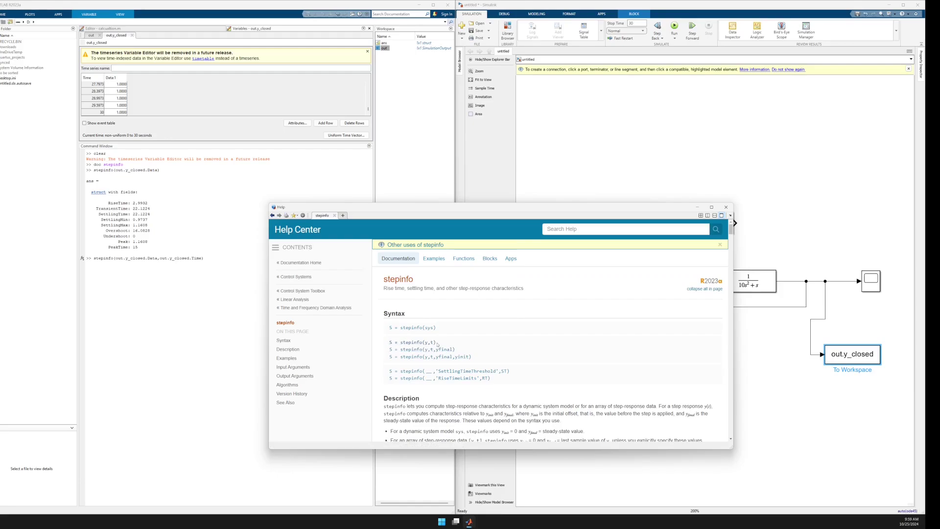
Run stepinfo(out.y_closed.Data,out.y_closed.Time), getting peak time 3.7973, with the Scope plot raised alongside.
click(190, 315)
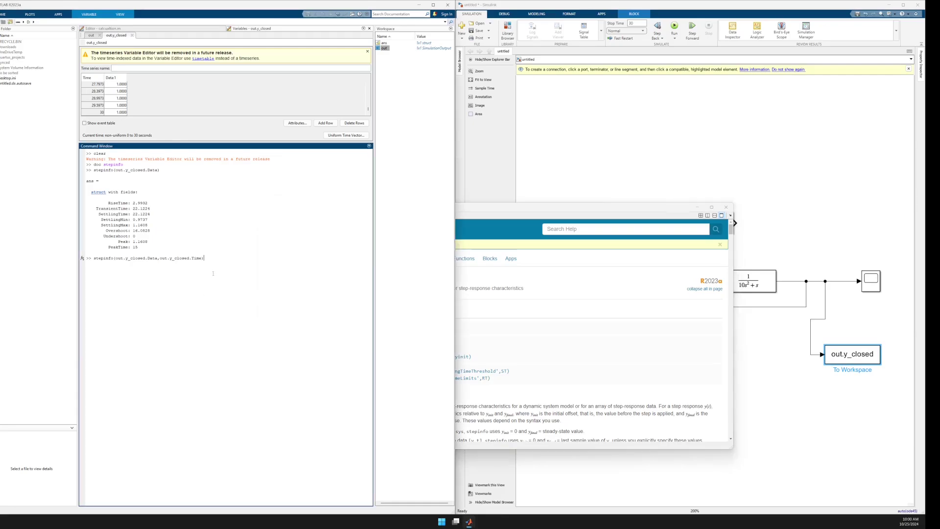
key(Return)
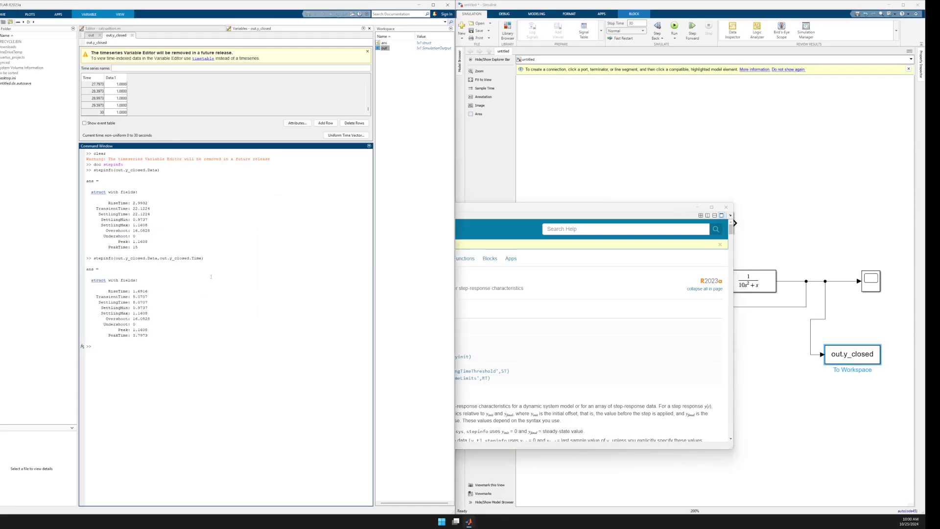
mouse_move(469, 522)
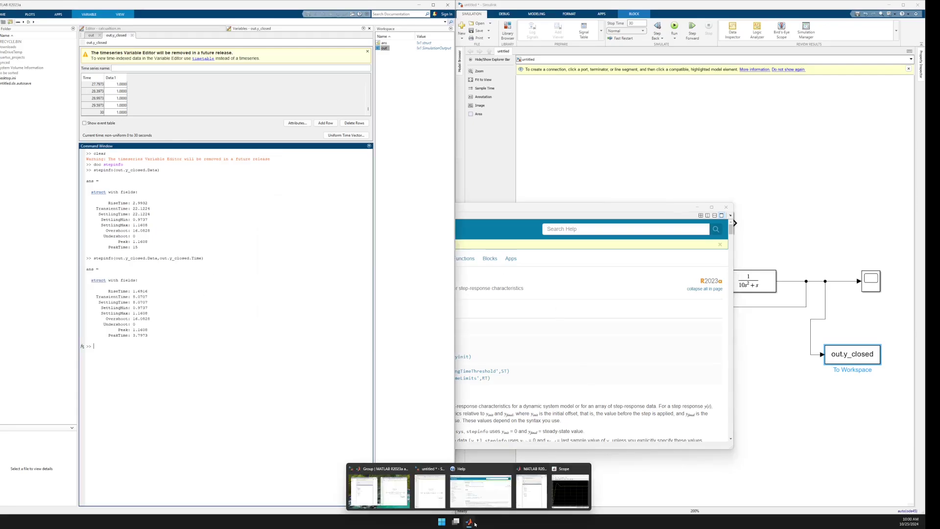
click(570, 492)
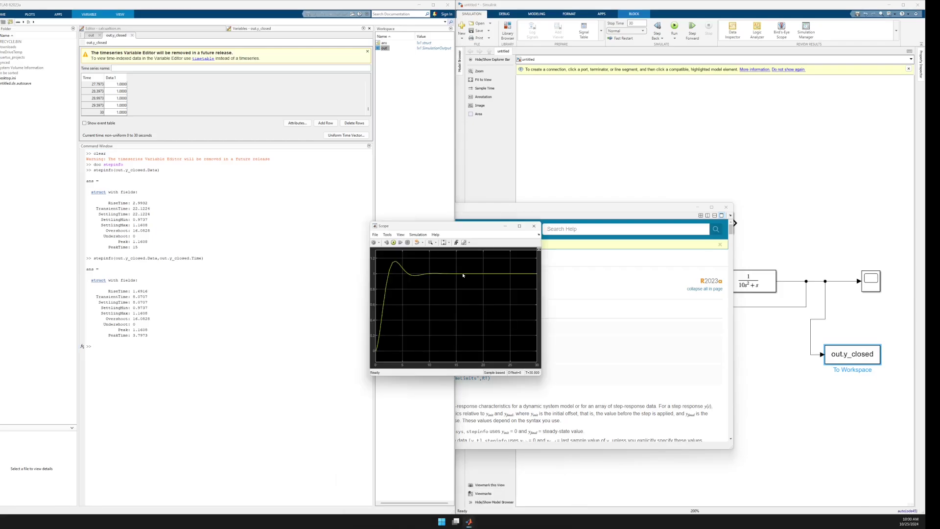
drag(435, 229, 446, 176)
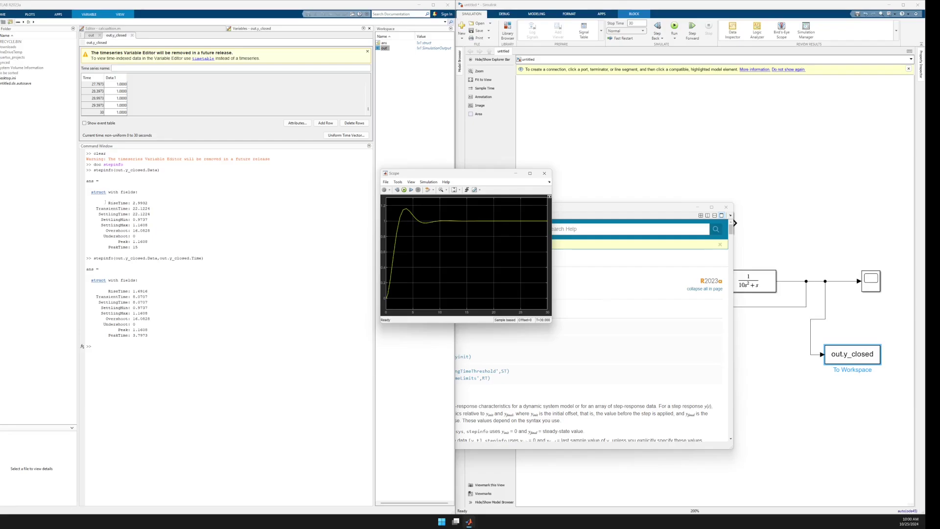
Compare the two stepinfo outputs and the Data-and-Time command, then minimize Help and Scope.
drag(105, 202, 138, 248)
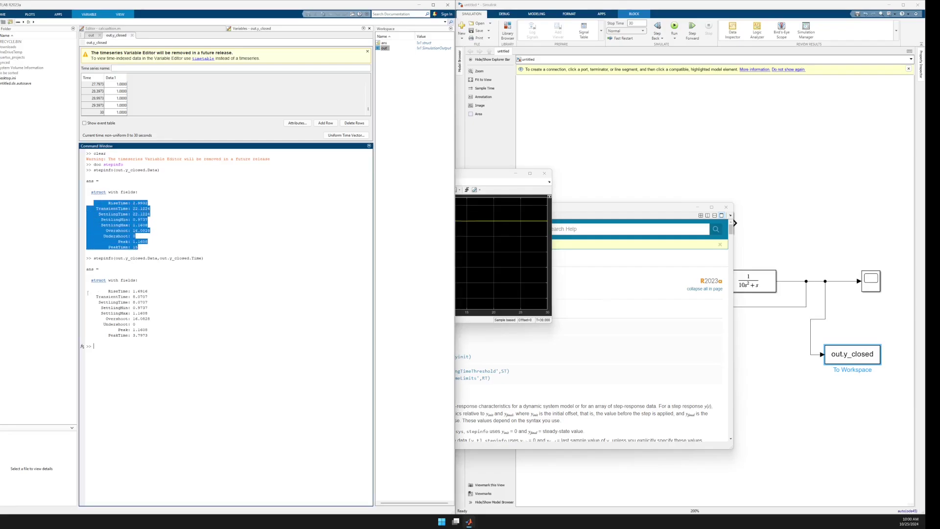
drag(156, 340, 85, 291)
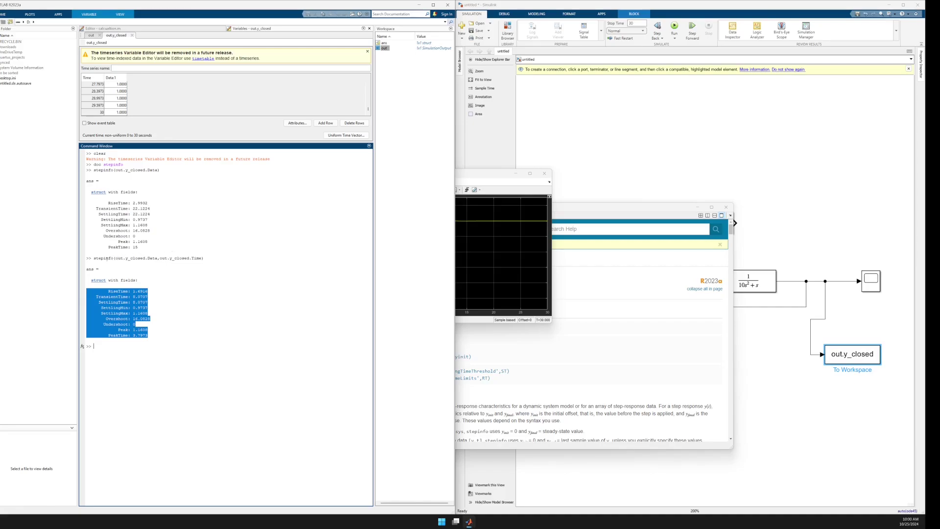
drag(95, 258, 212, 258)
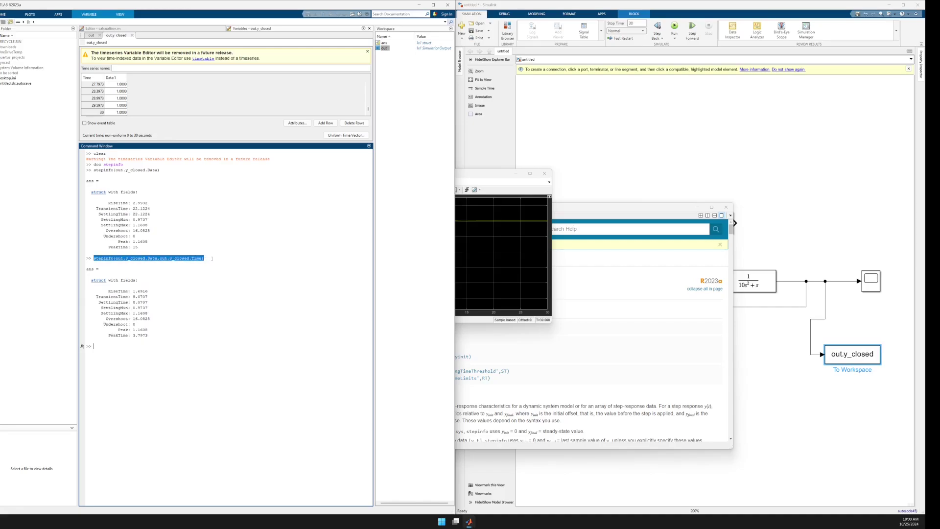
click(139, 347)
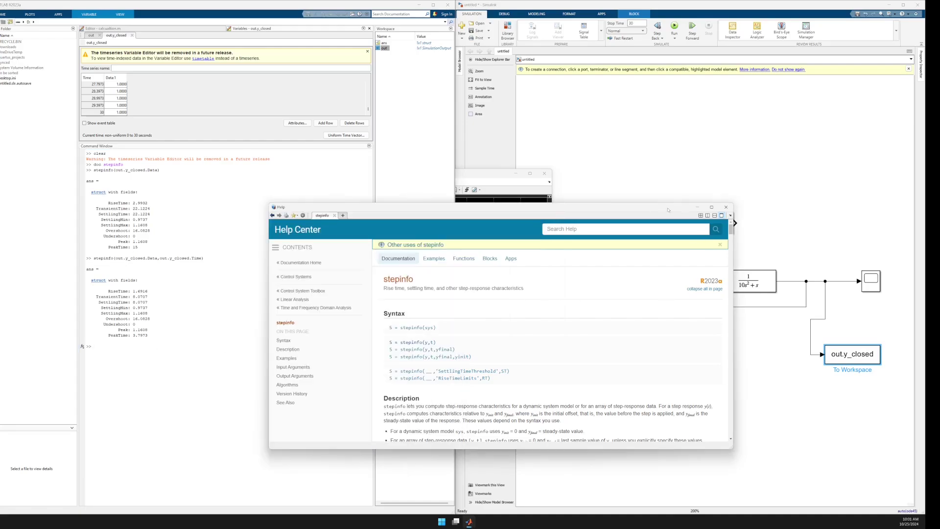
click(696, 207)
click(516, 174)
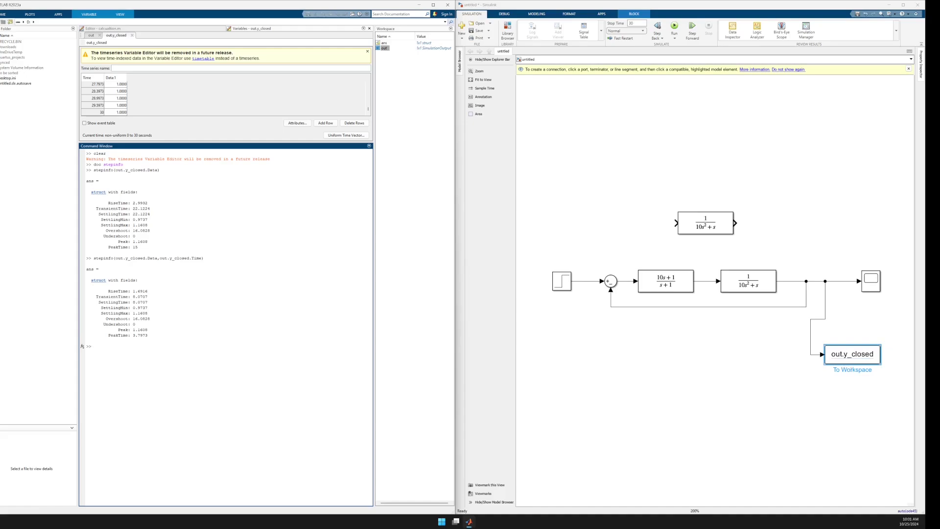
Inspect the scope signal line, Transfer Fcn1 and the y_closed To Workspace block in the model.
click(834, 282)
click(772, 283)
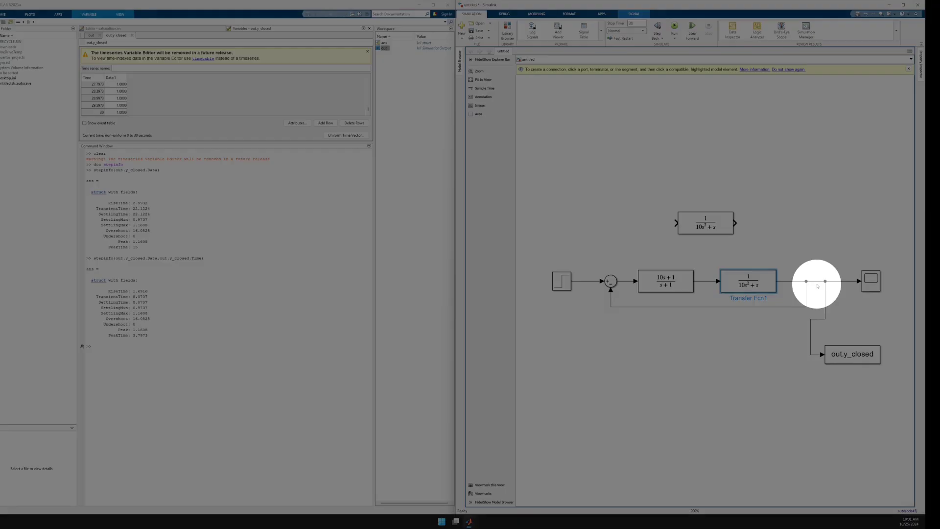
click(760, 286)
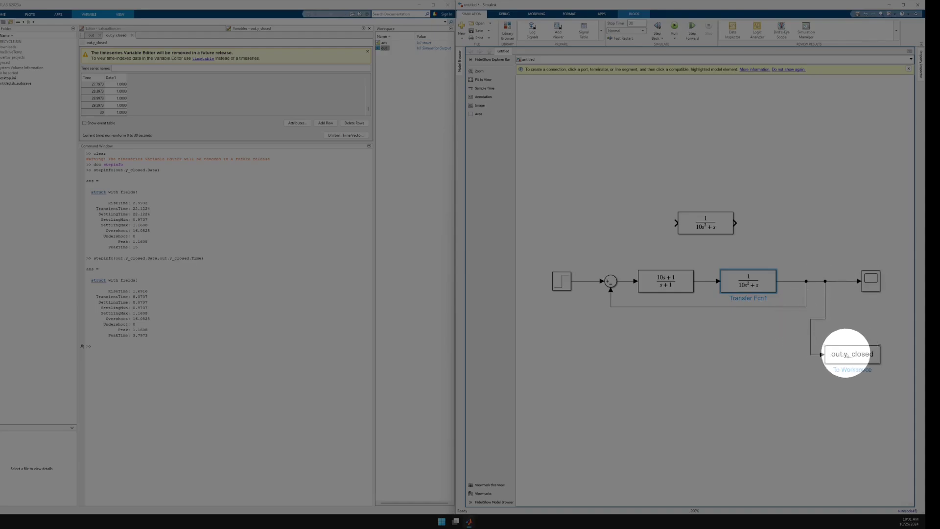
shift+click(849, 357)
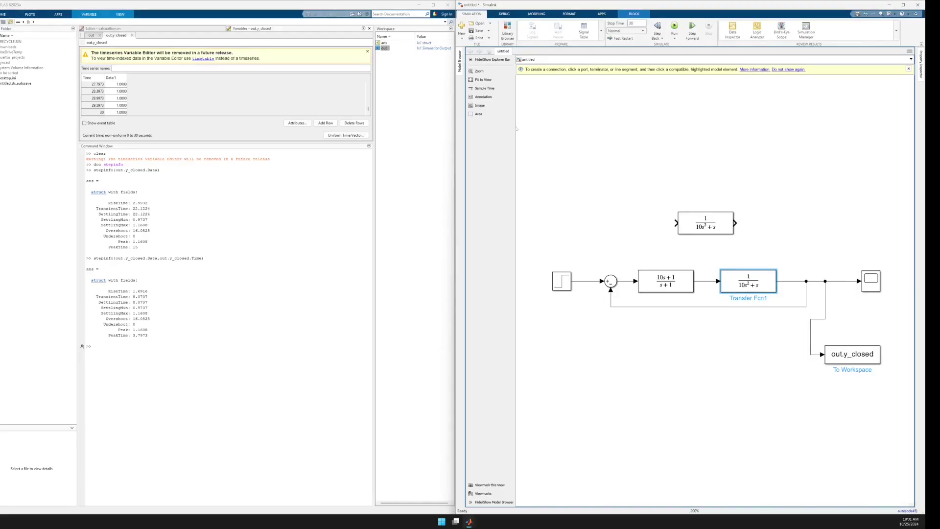